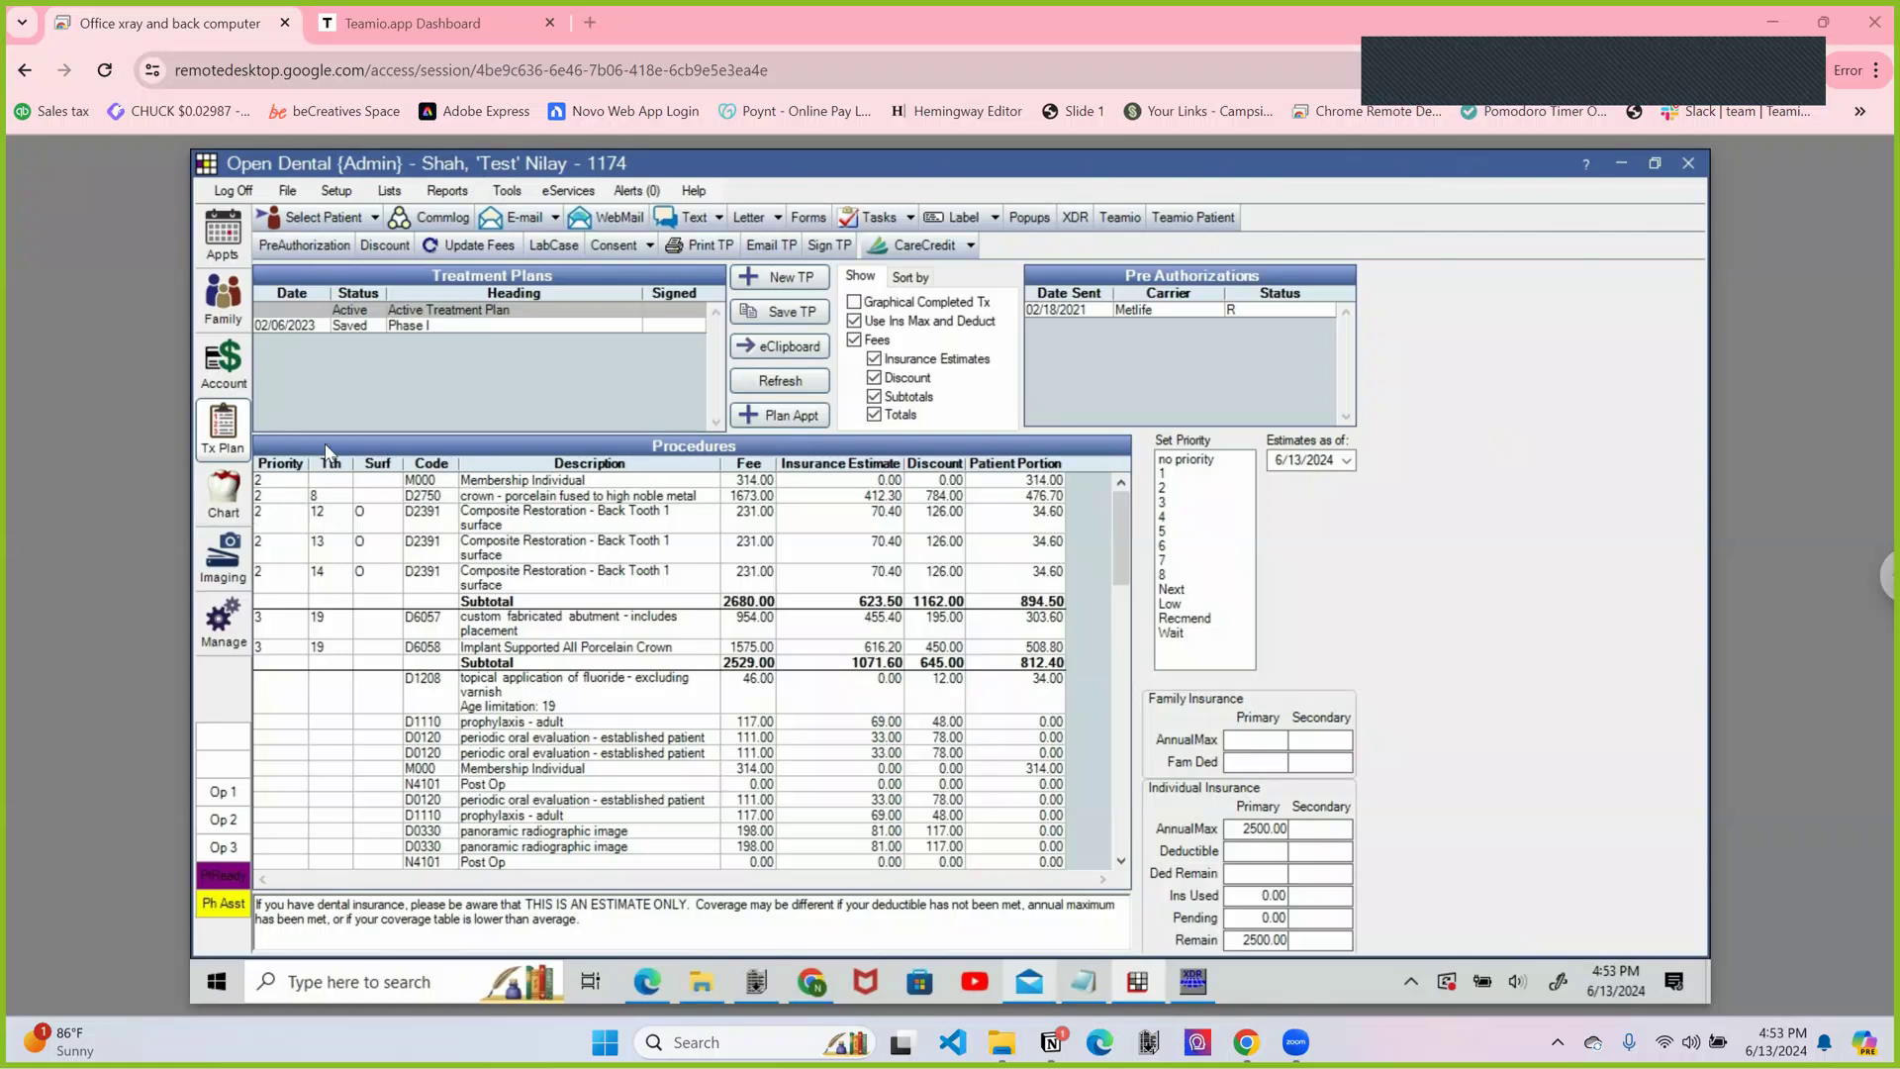
Open the planned appointments in the patient's chart and start adding a new planned appointment.
left_click(233, 496)
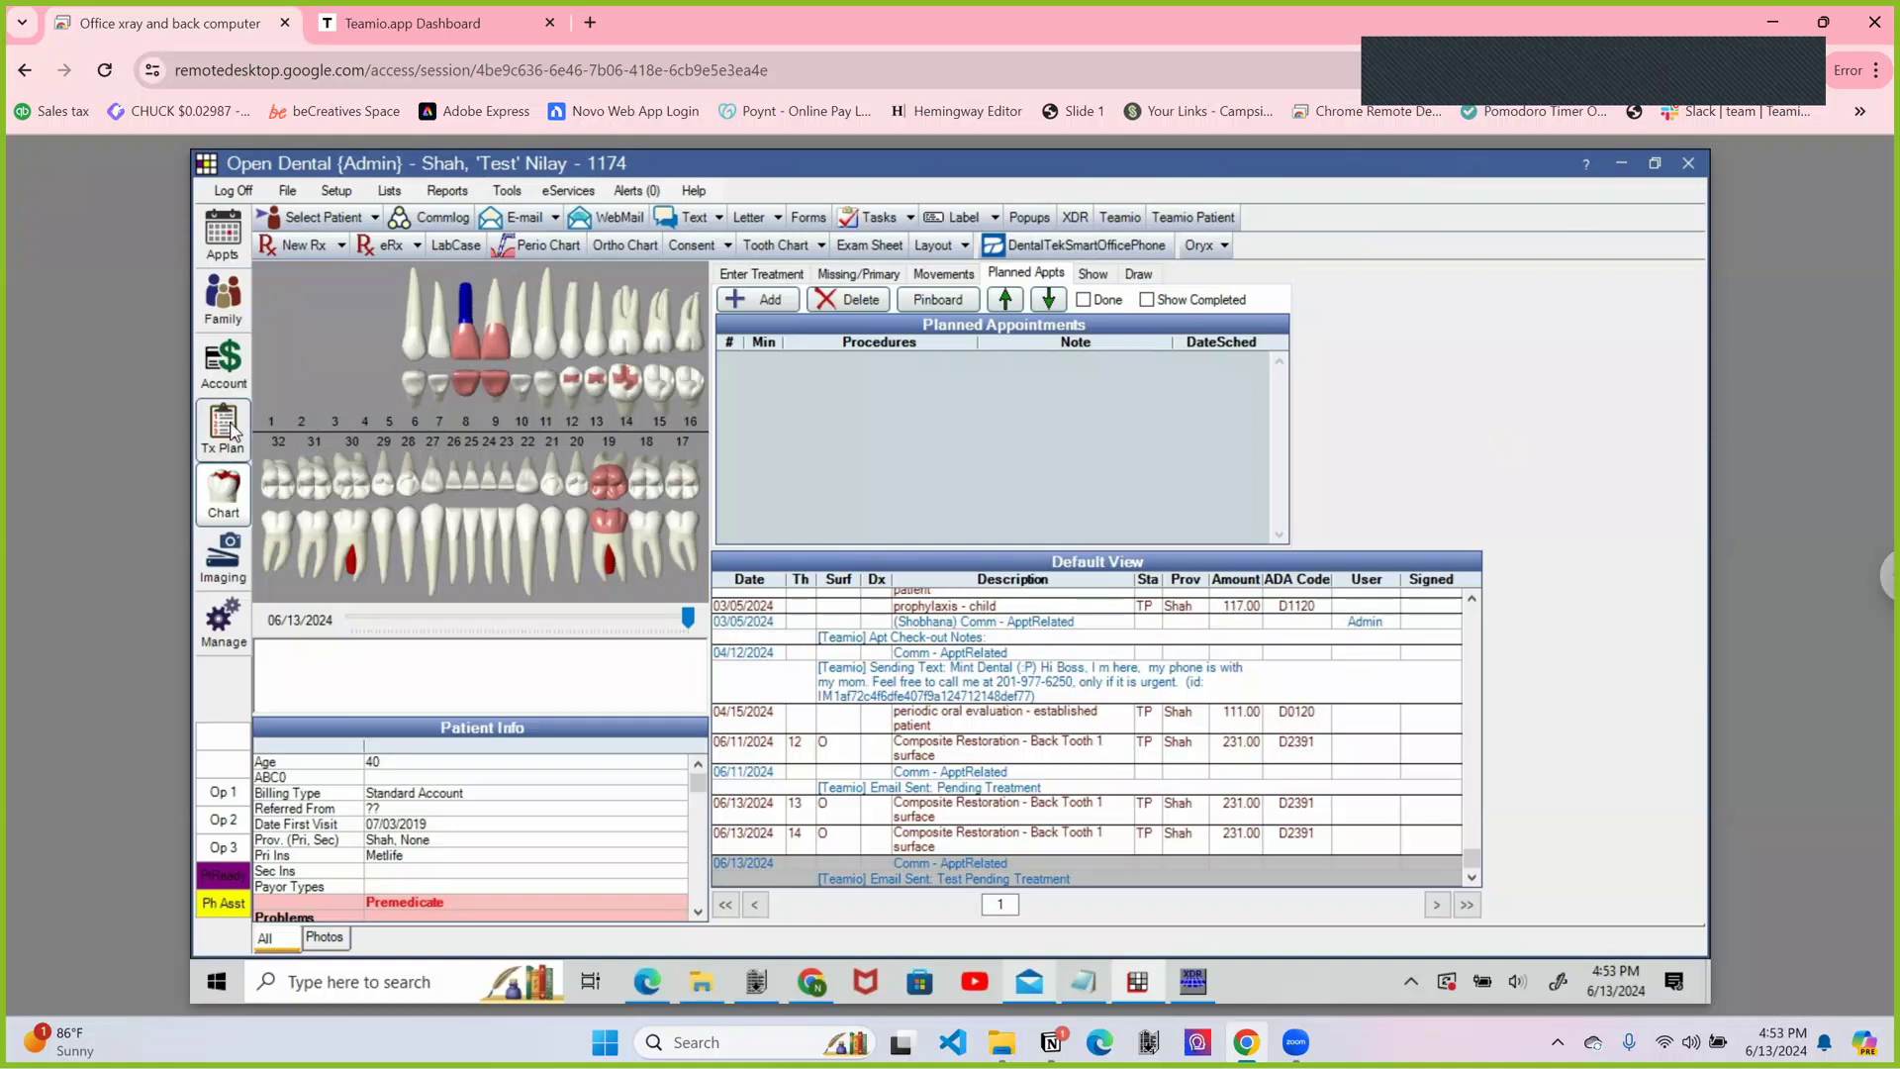
left_click(1039, 274)
left_click(1013, 274)
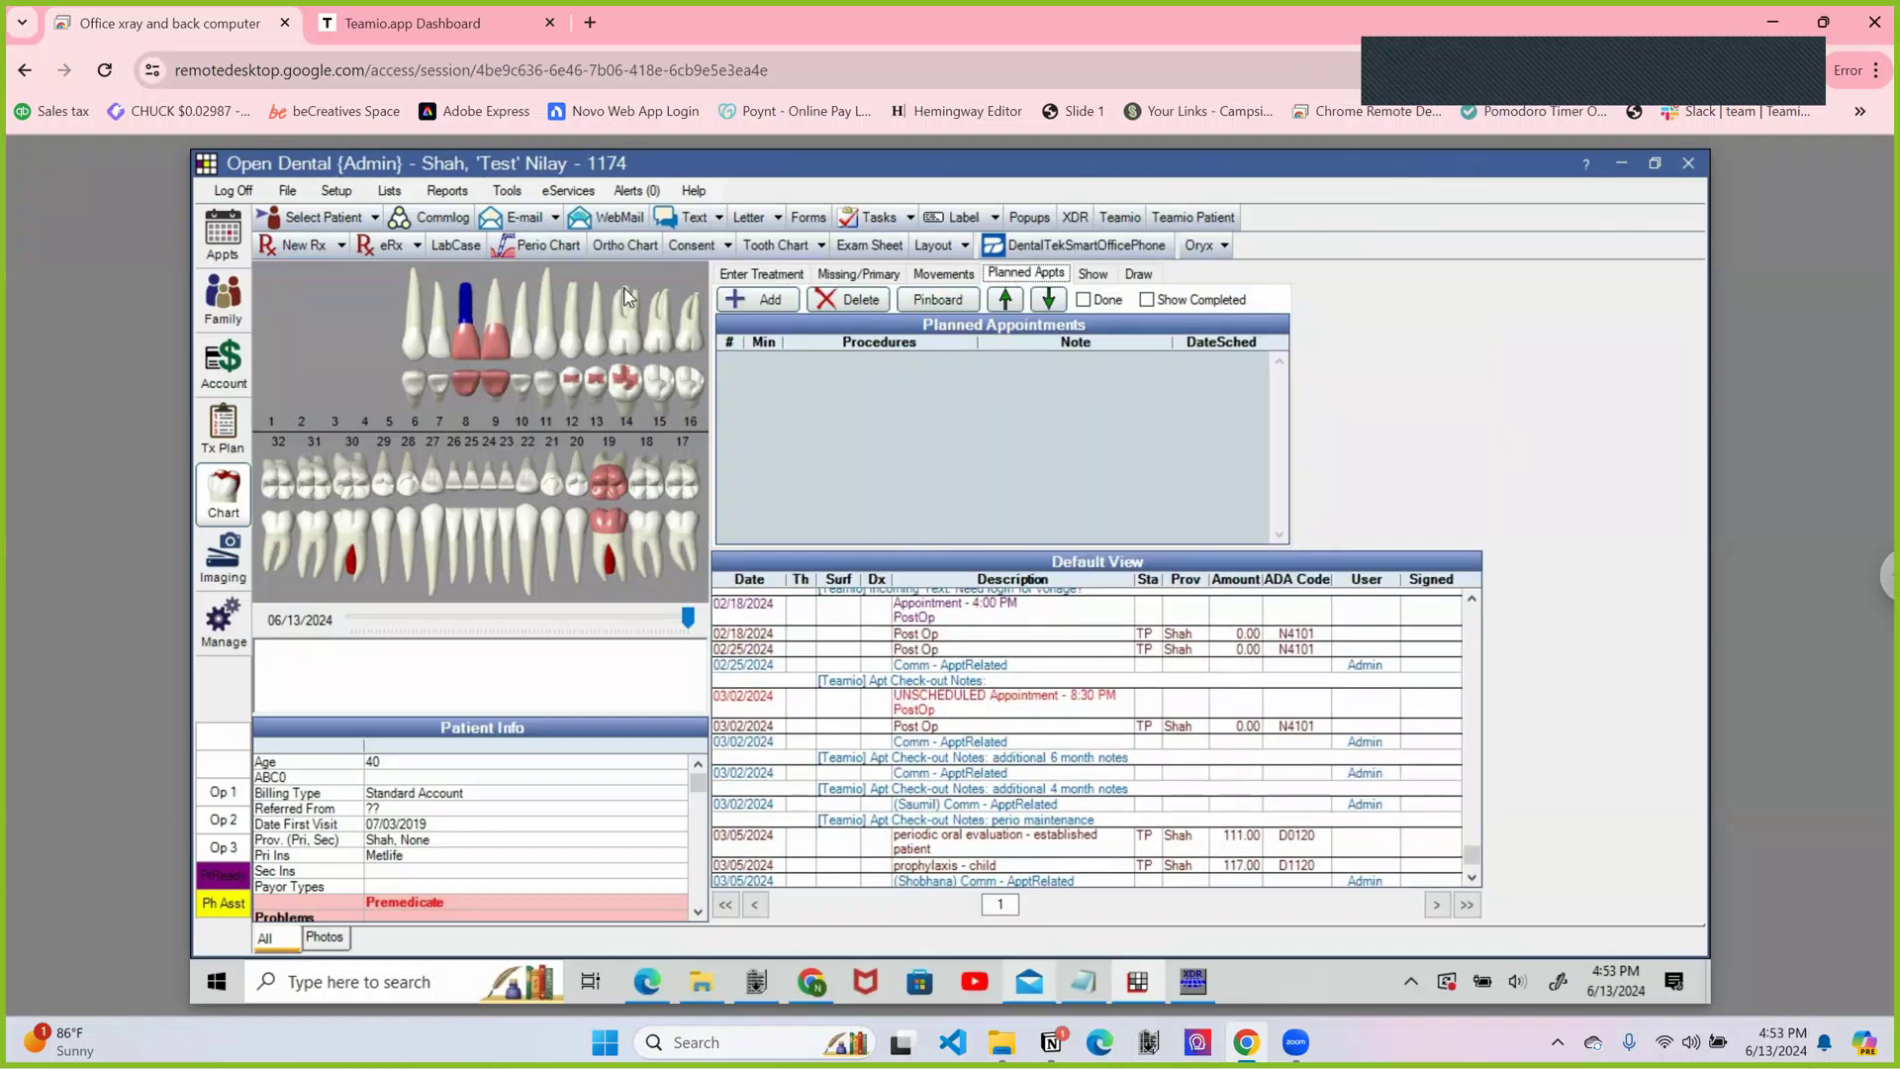
left_click(211, 519)
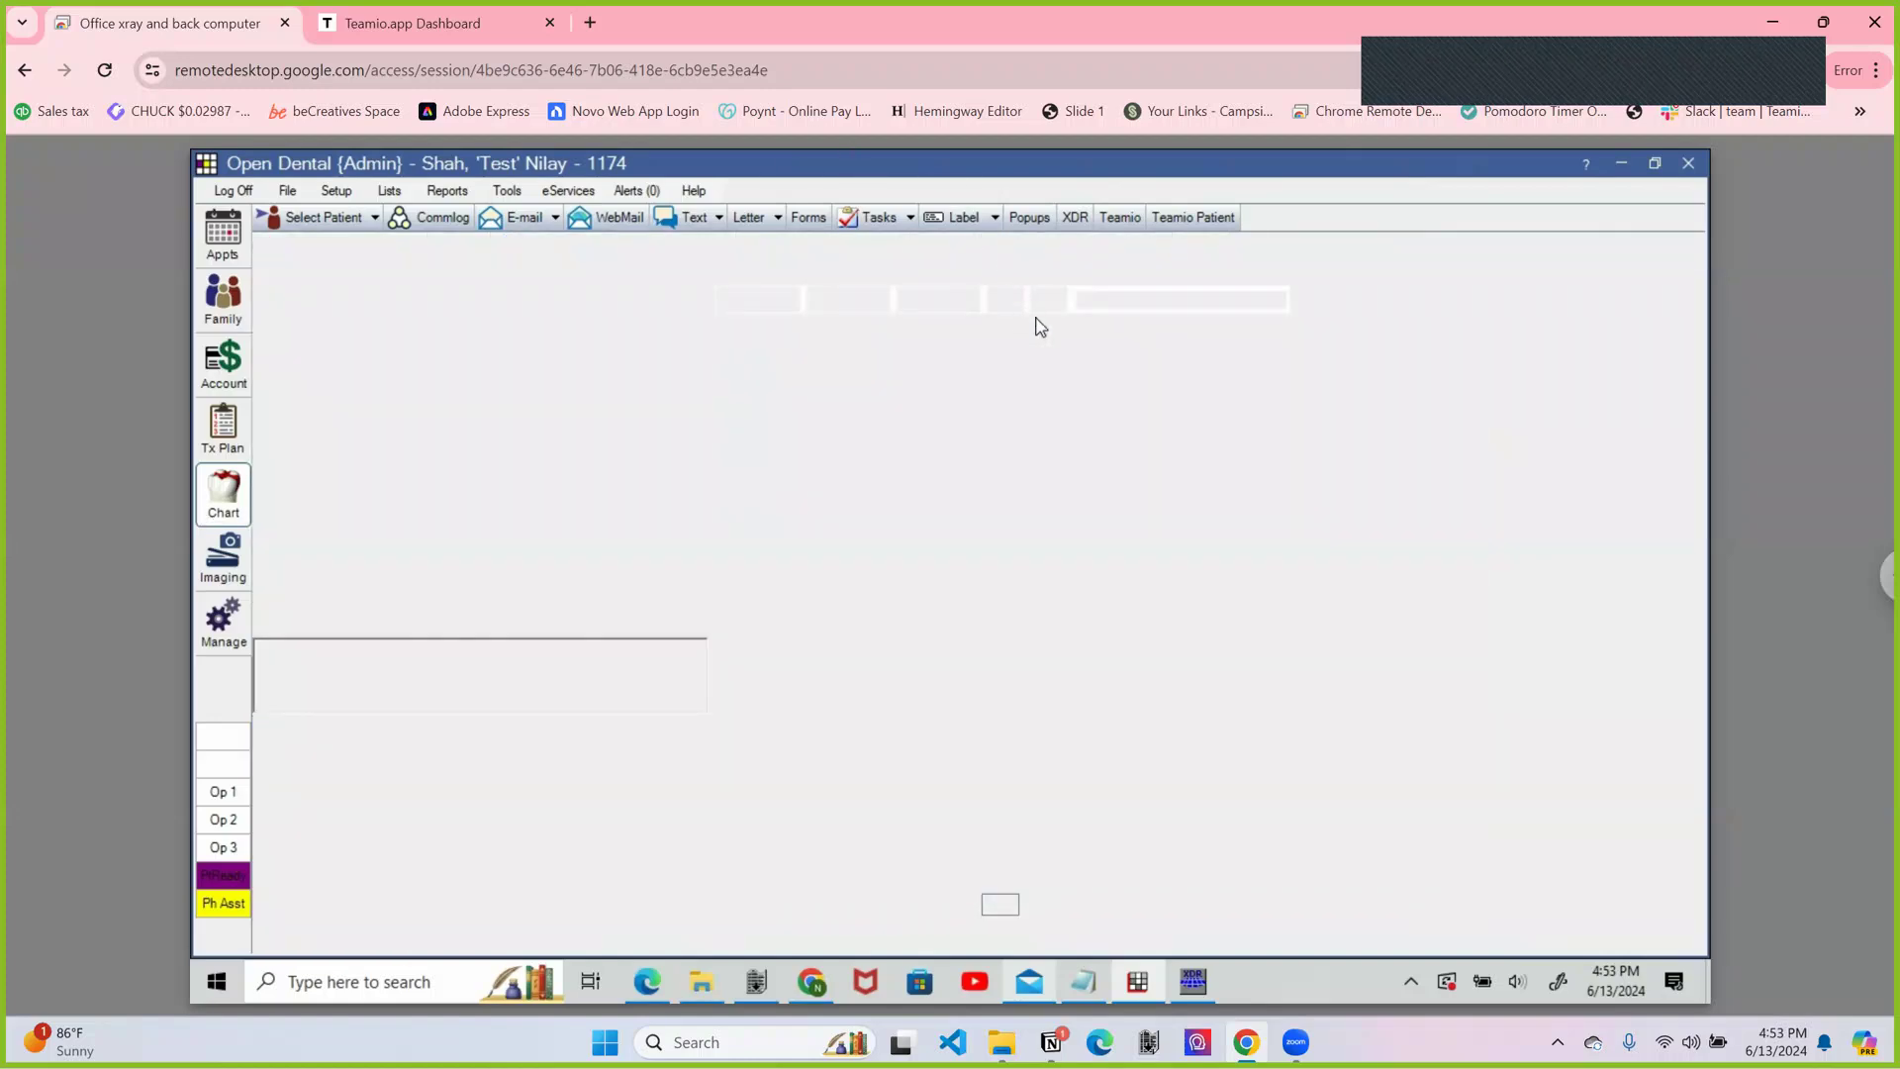
left_click(1012, 275)
left_click(1011, 276)
left_click(1011, 275)
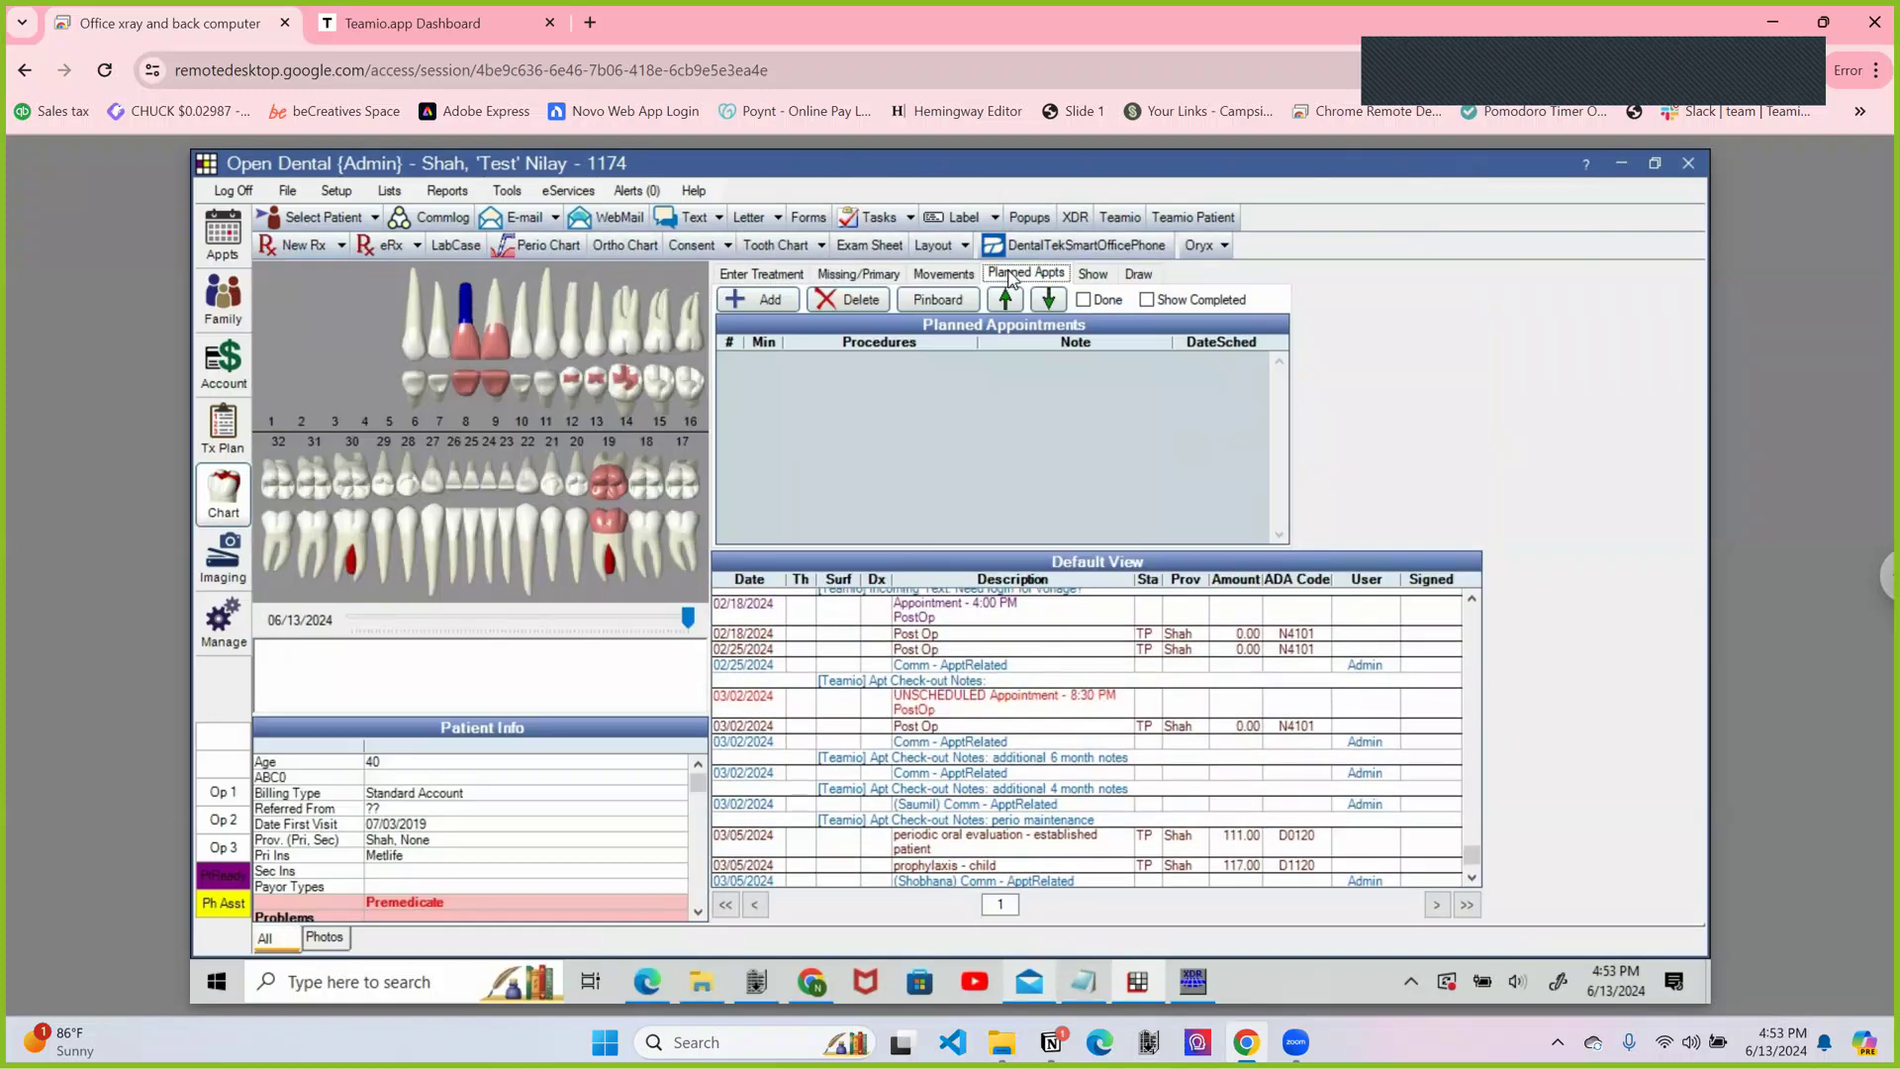
left_click(775, 303)
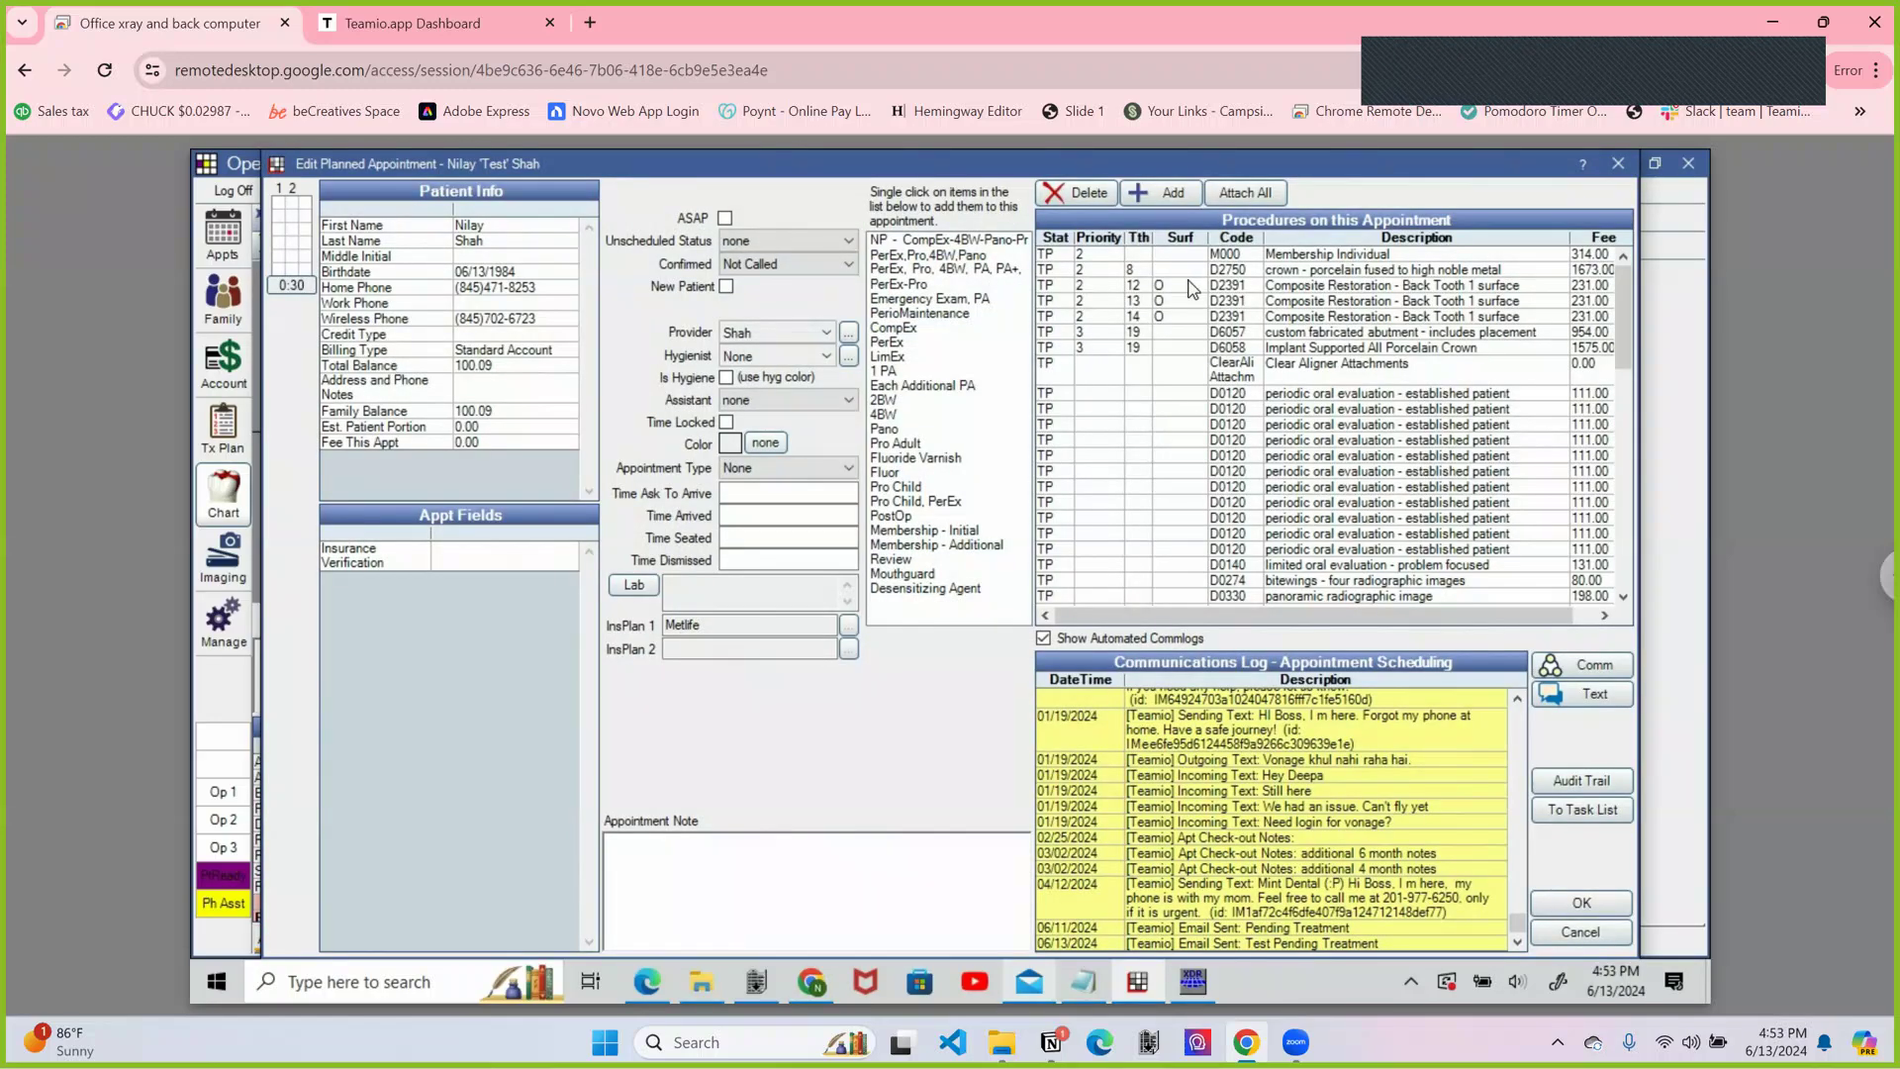
Attach the priority 2 procedures: Membership Individual, the tooth 8 crown and the composite restorations on teeth 12, 13 and 14.
left_click(1283, 256)
left_click(1302, 271)
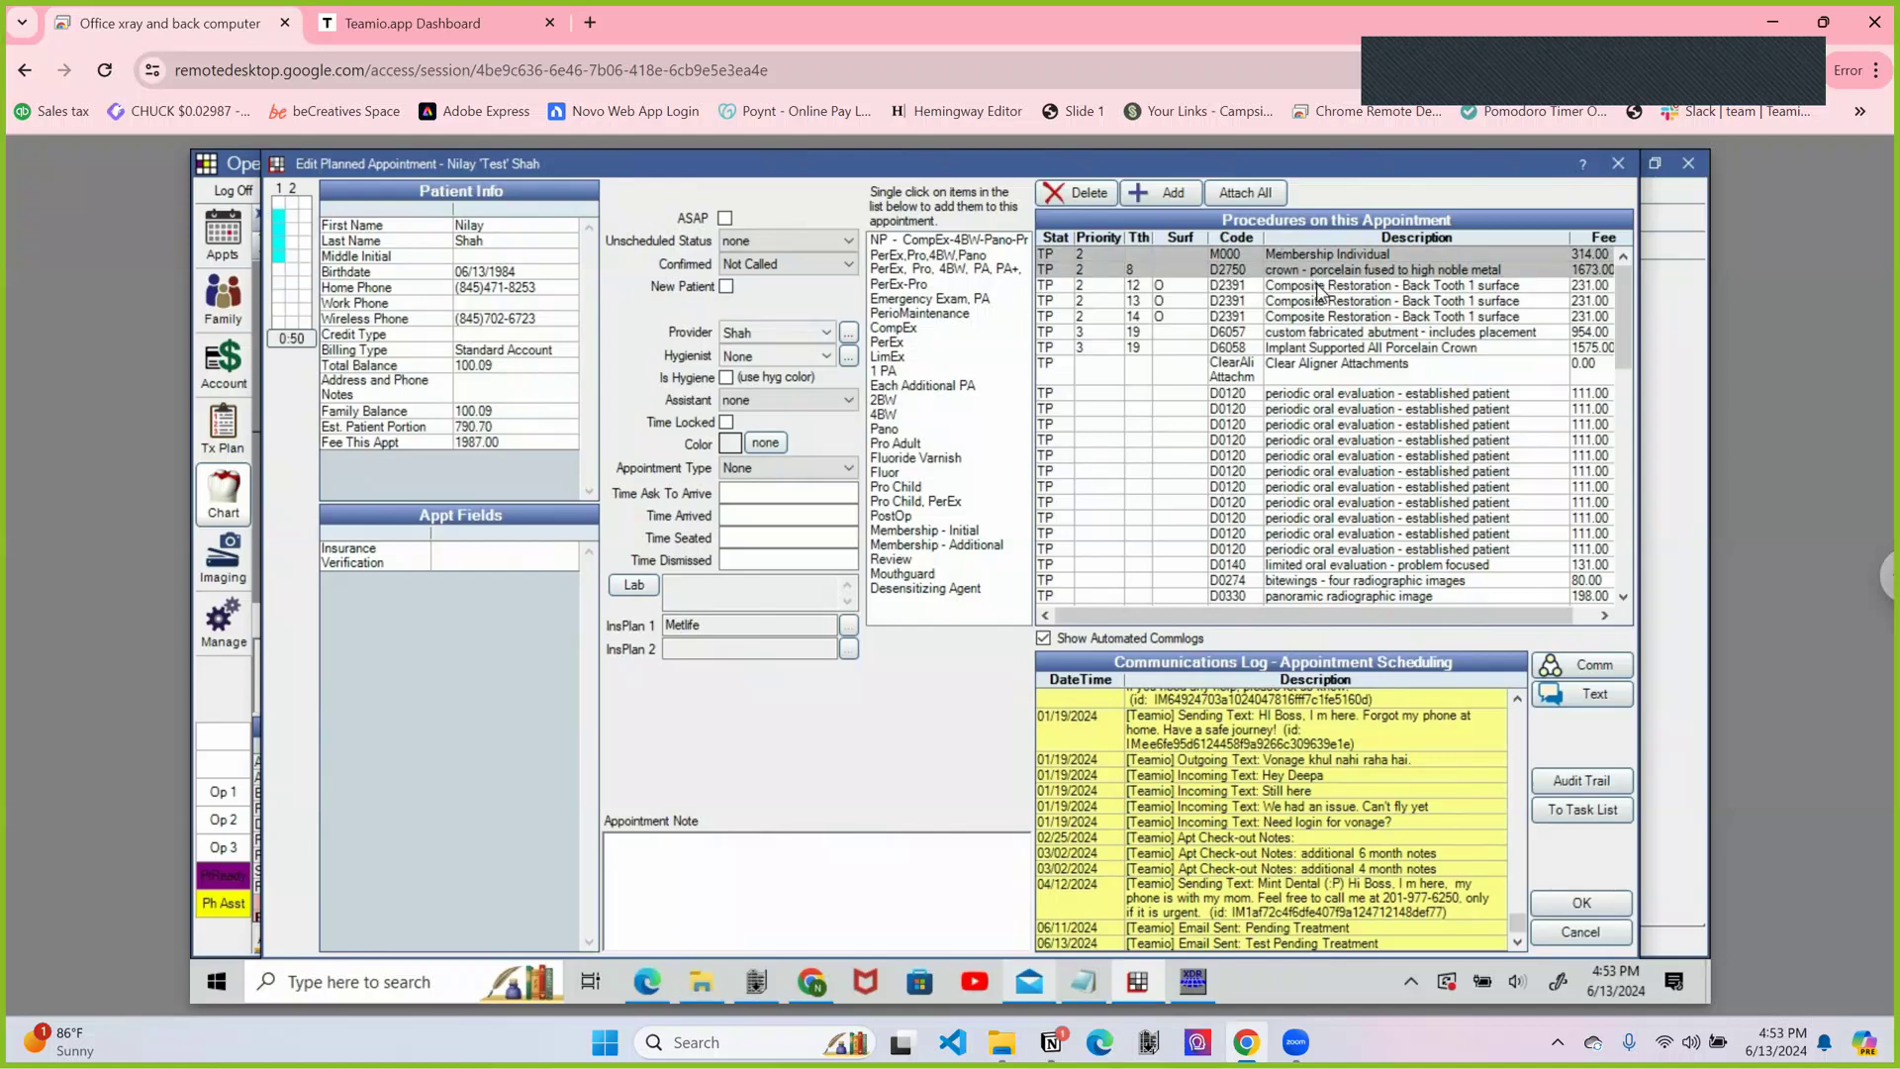
left_click(1322, 287)
left_click(1298, 302)
left_click(1294, 317)
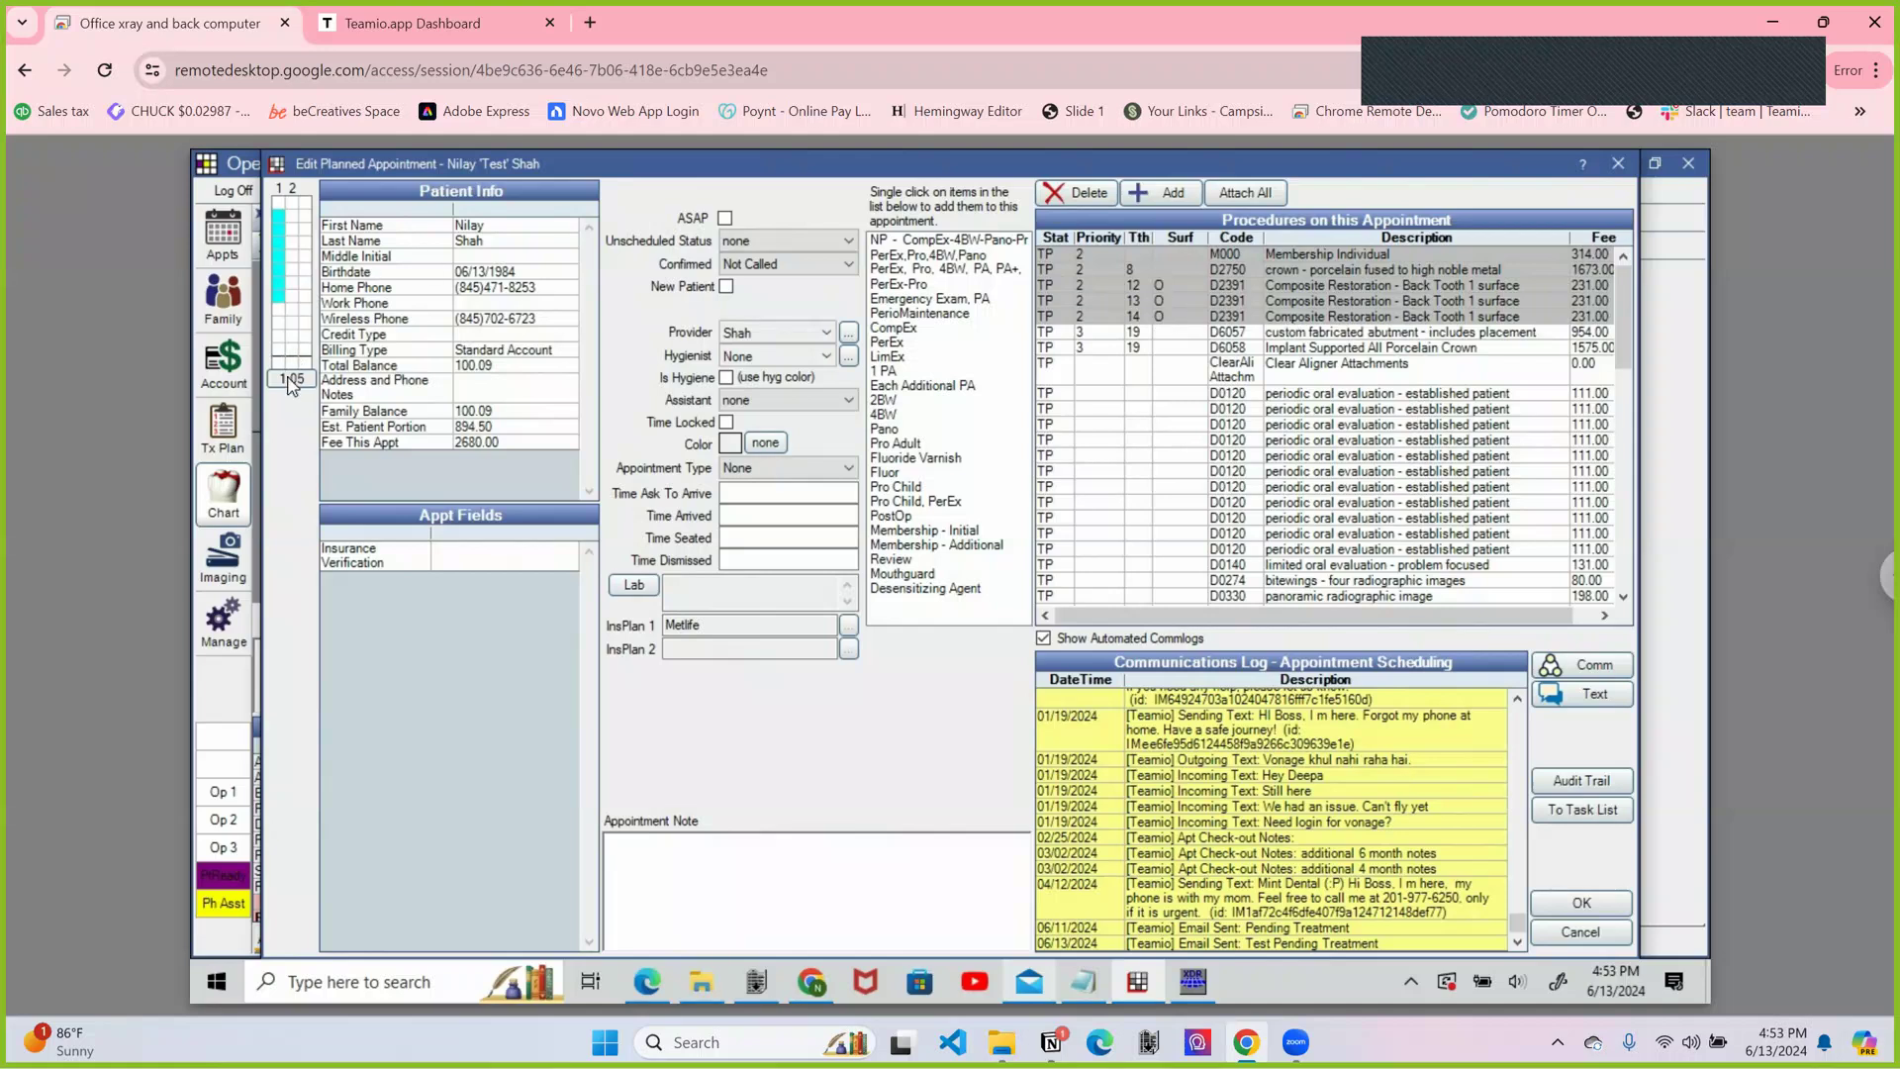
Set the planned appointment's length to 1:00, enter the note "no side book" and save it.
left_click_drag(288, 383, 288, 367)
left_click(804, 870)
type("no side book")
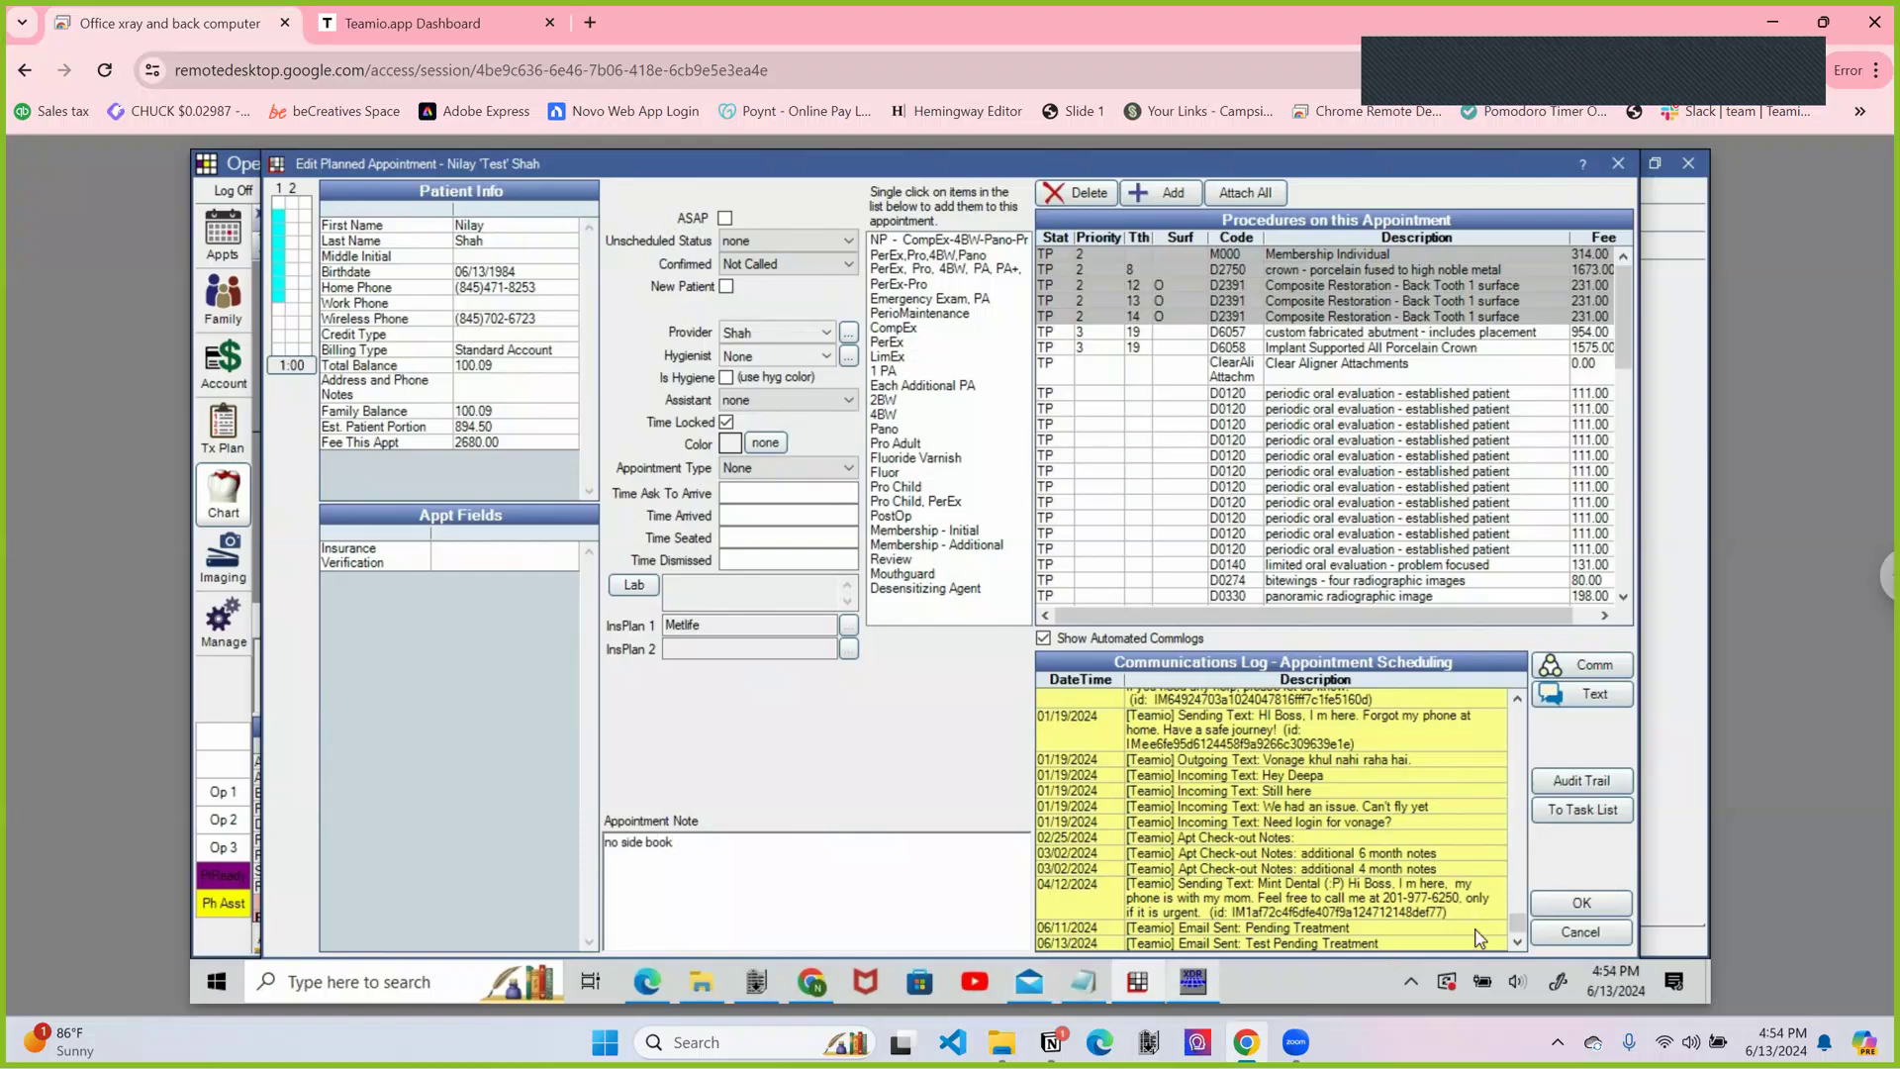
left_click(1582, 902)
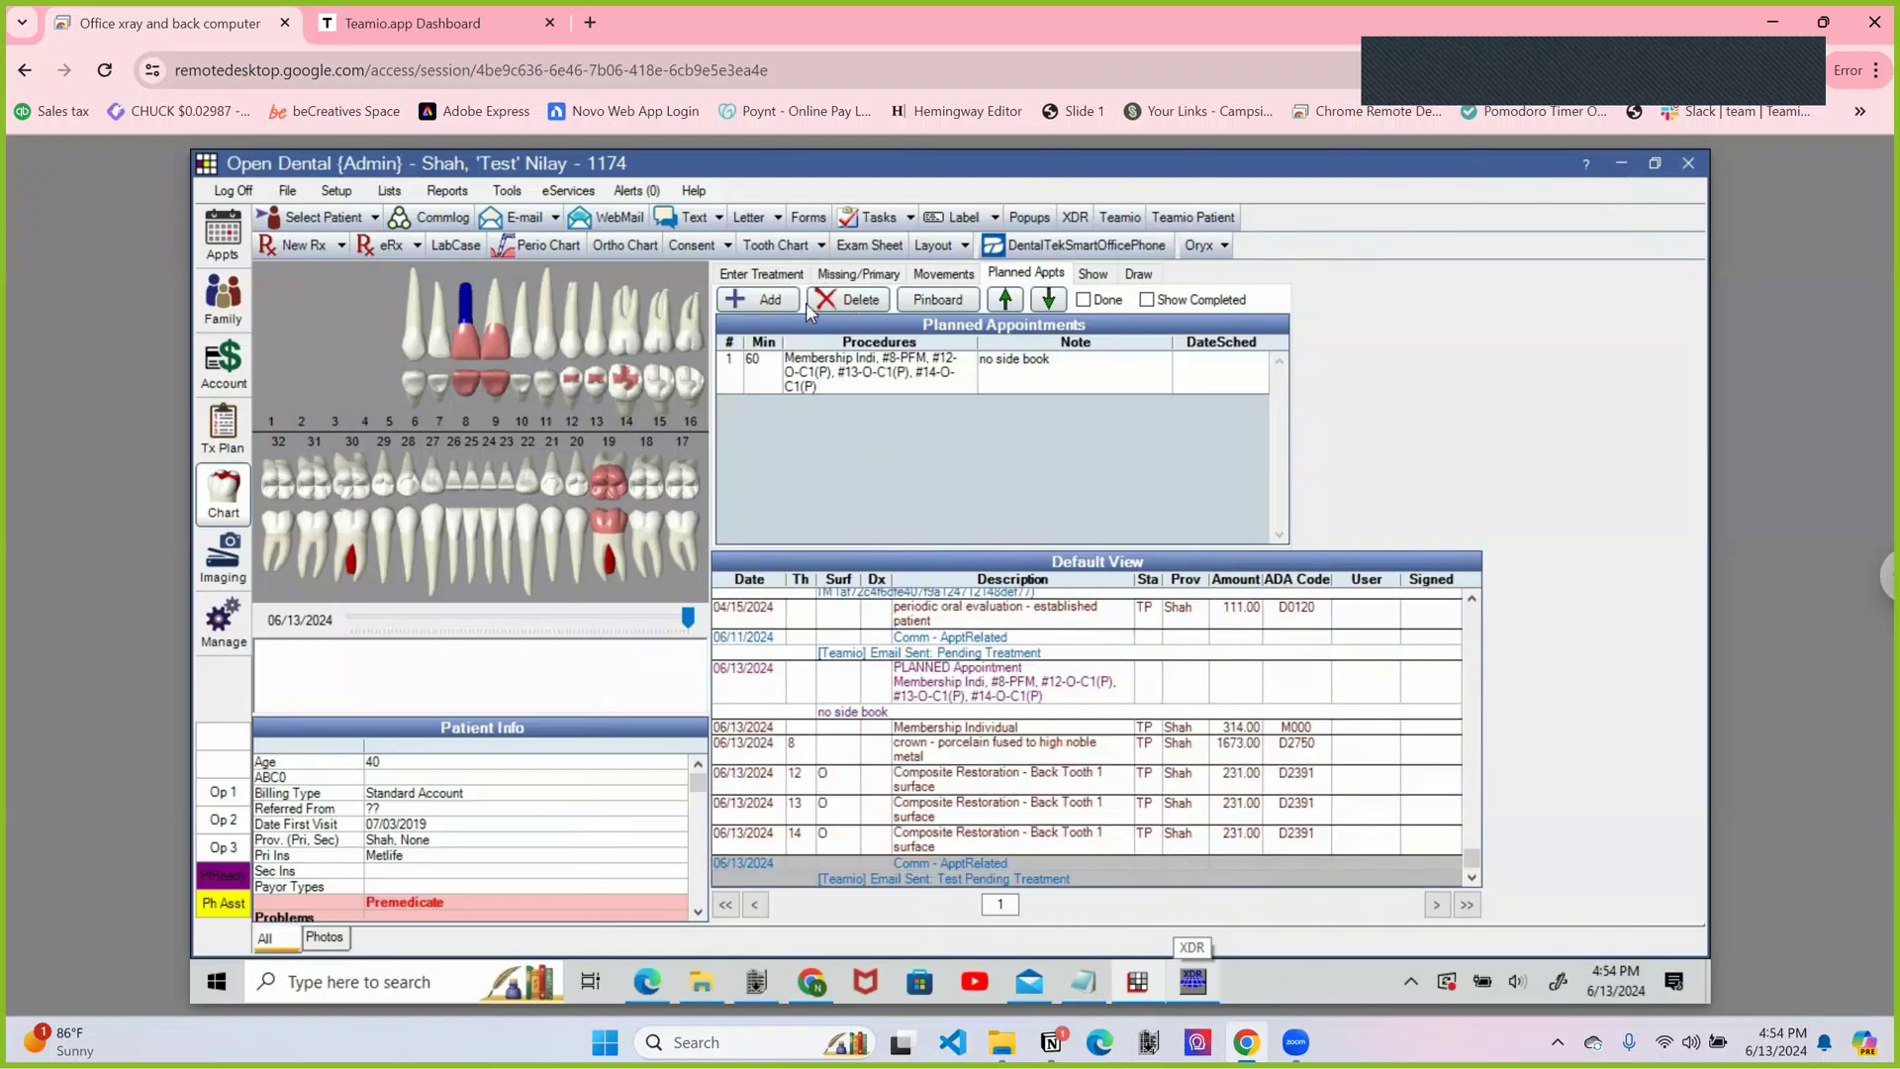
Add a second planned appointment with tooth 19 procedures D6057 and D6058 and the note "no side book".
left_click(769, 306)
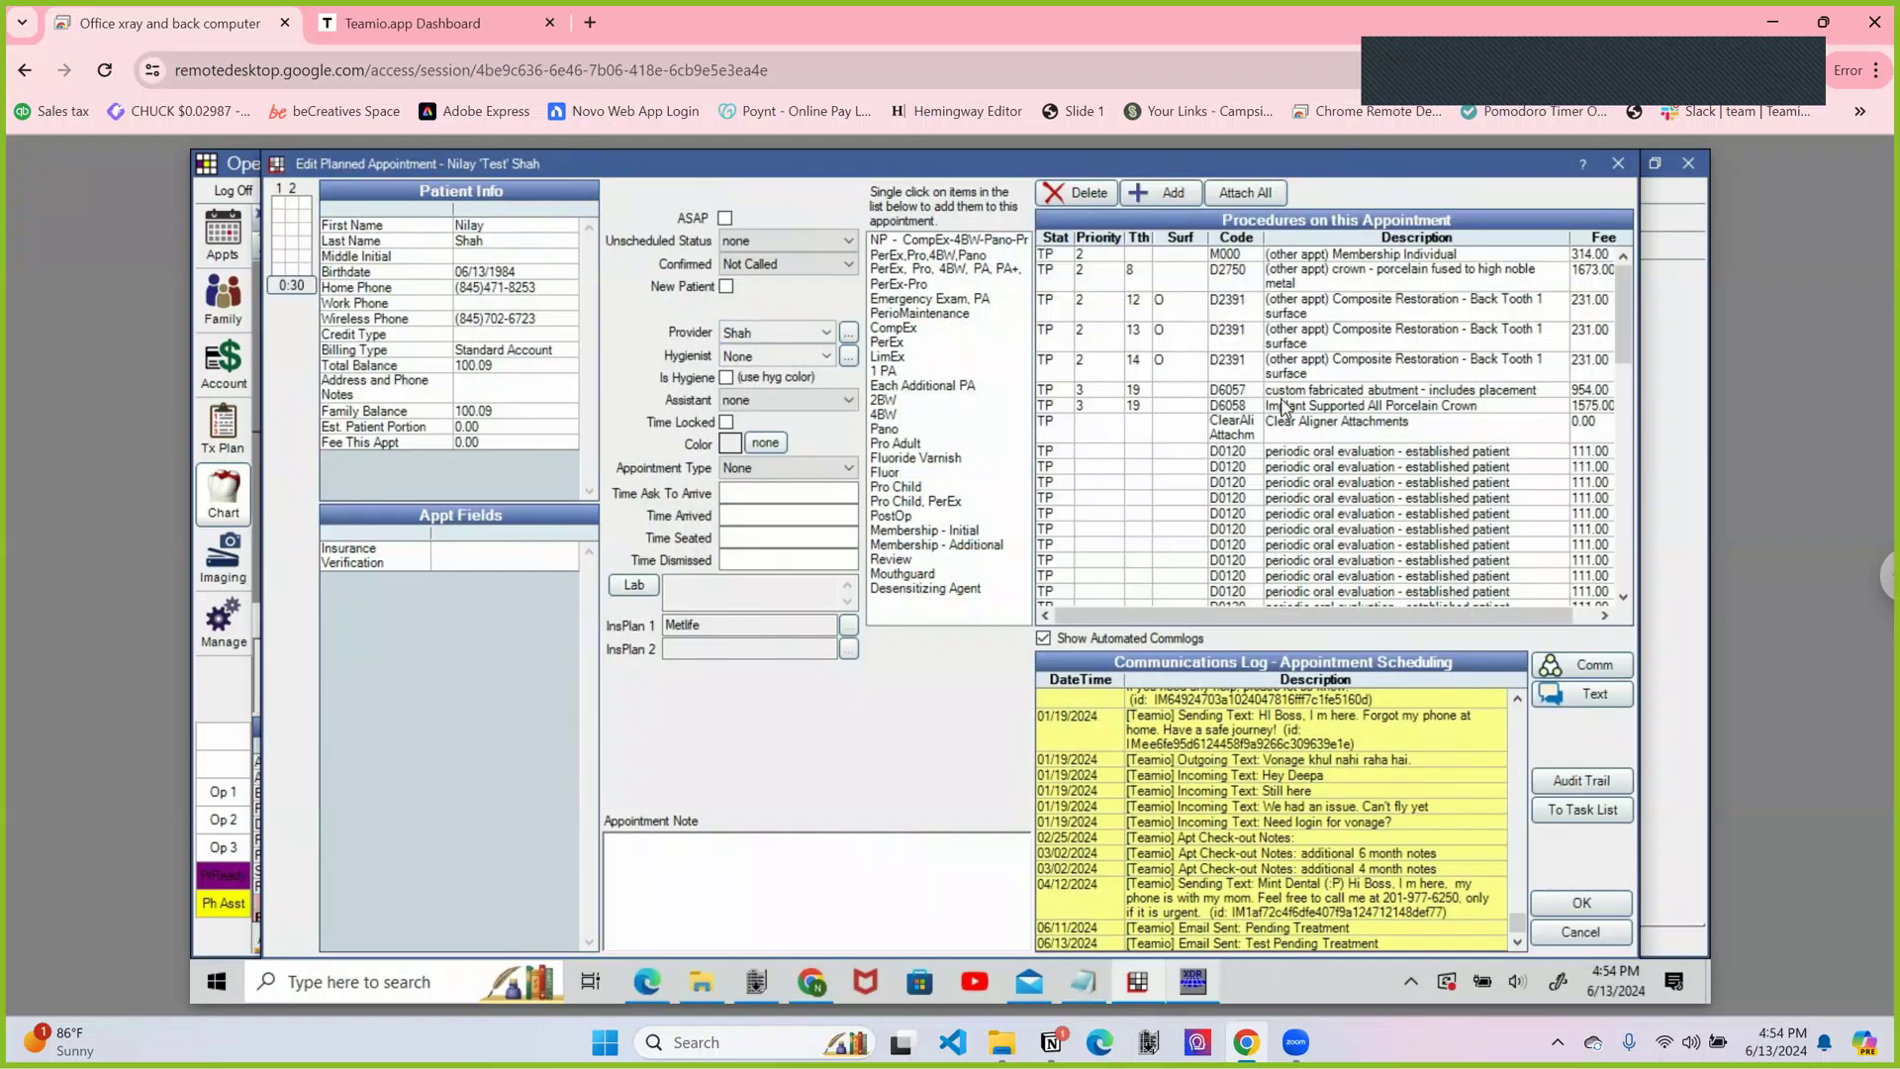
left_click(1284, 407)
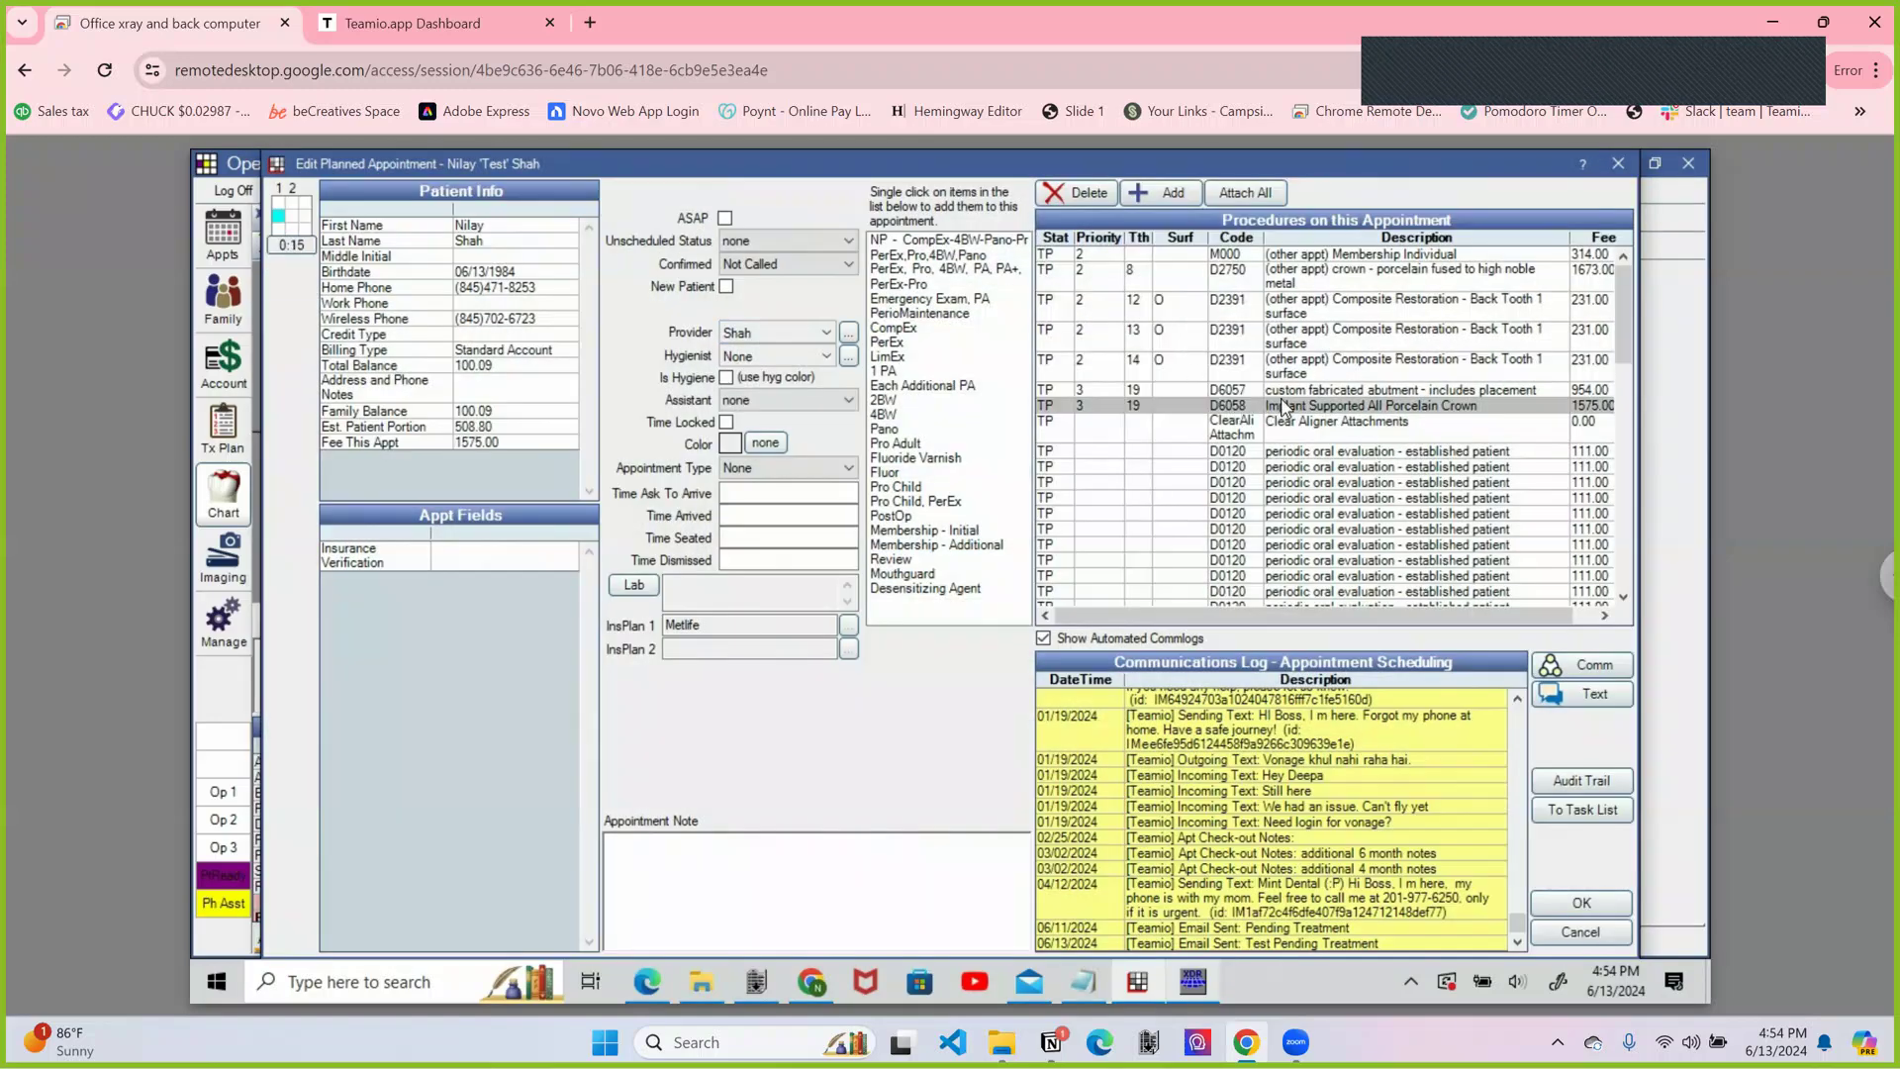
left_click(1287, 391)
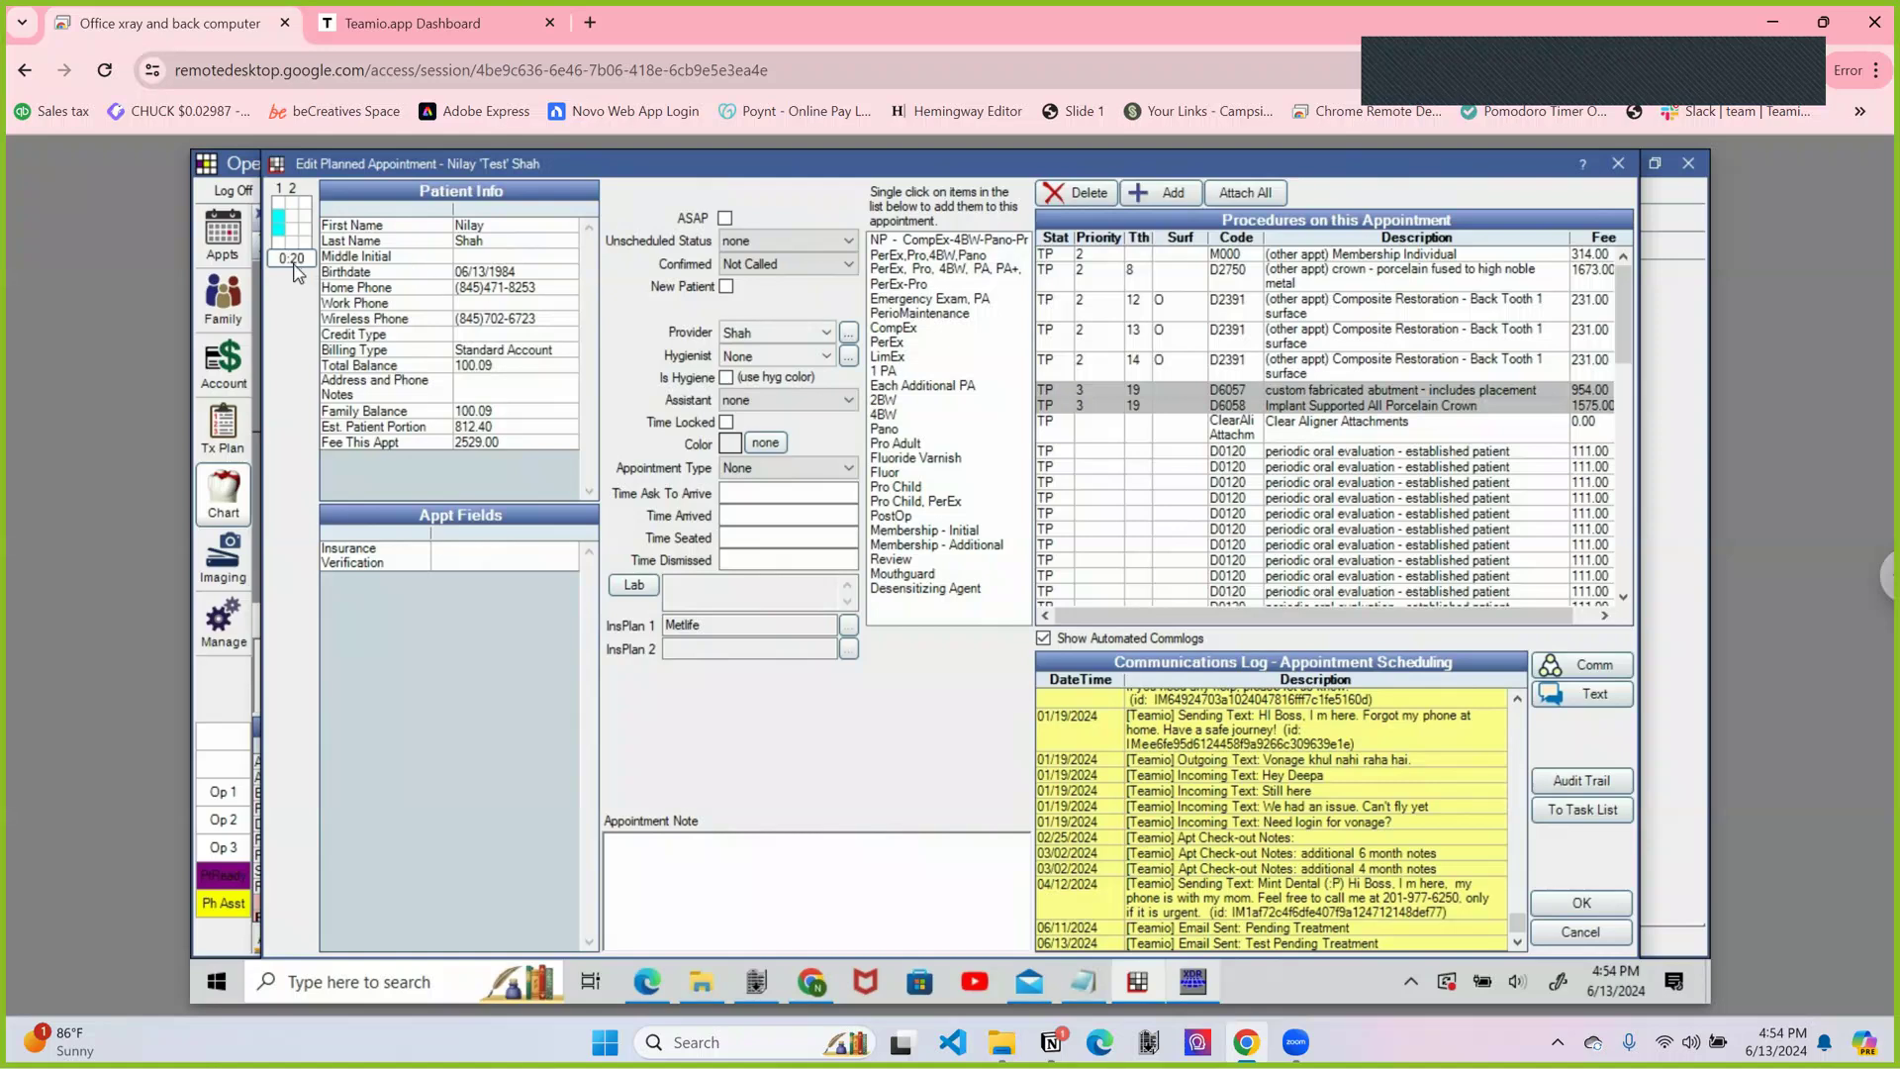
left_click(883, 870)
type("no side book")
left_click(1554, 903)
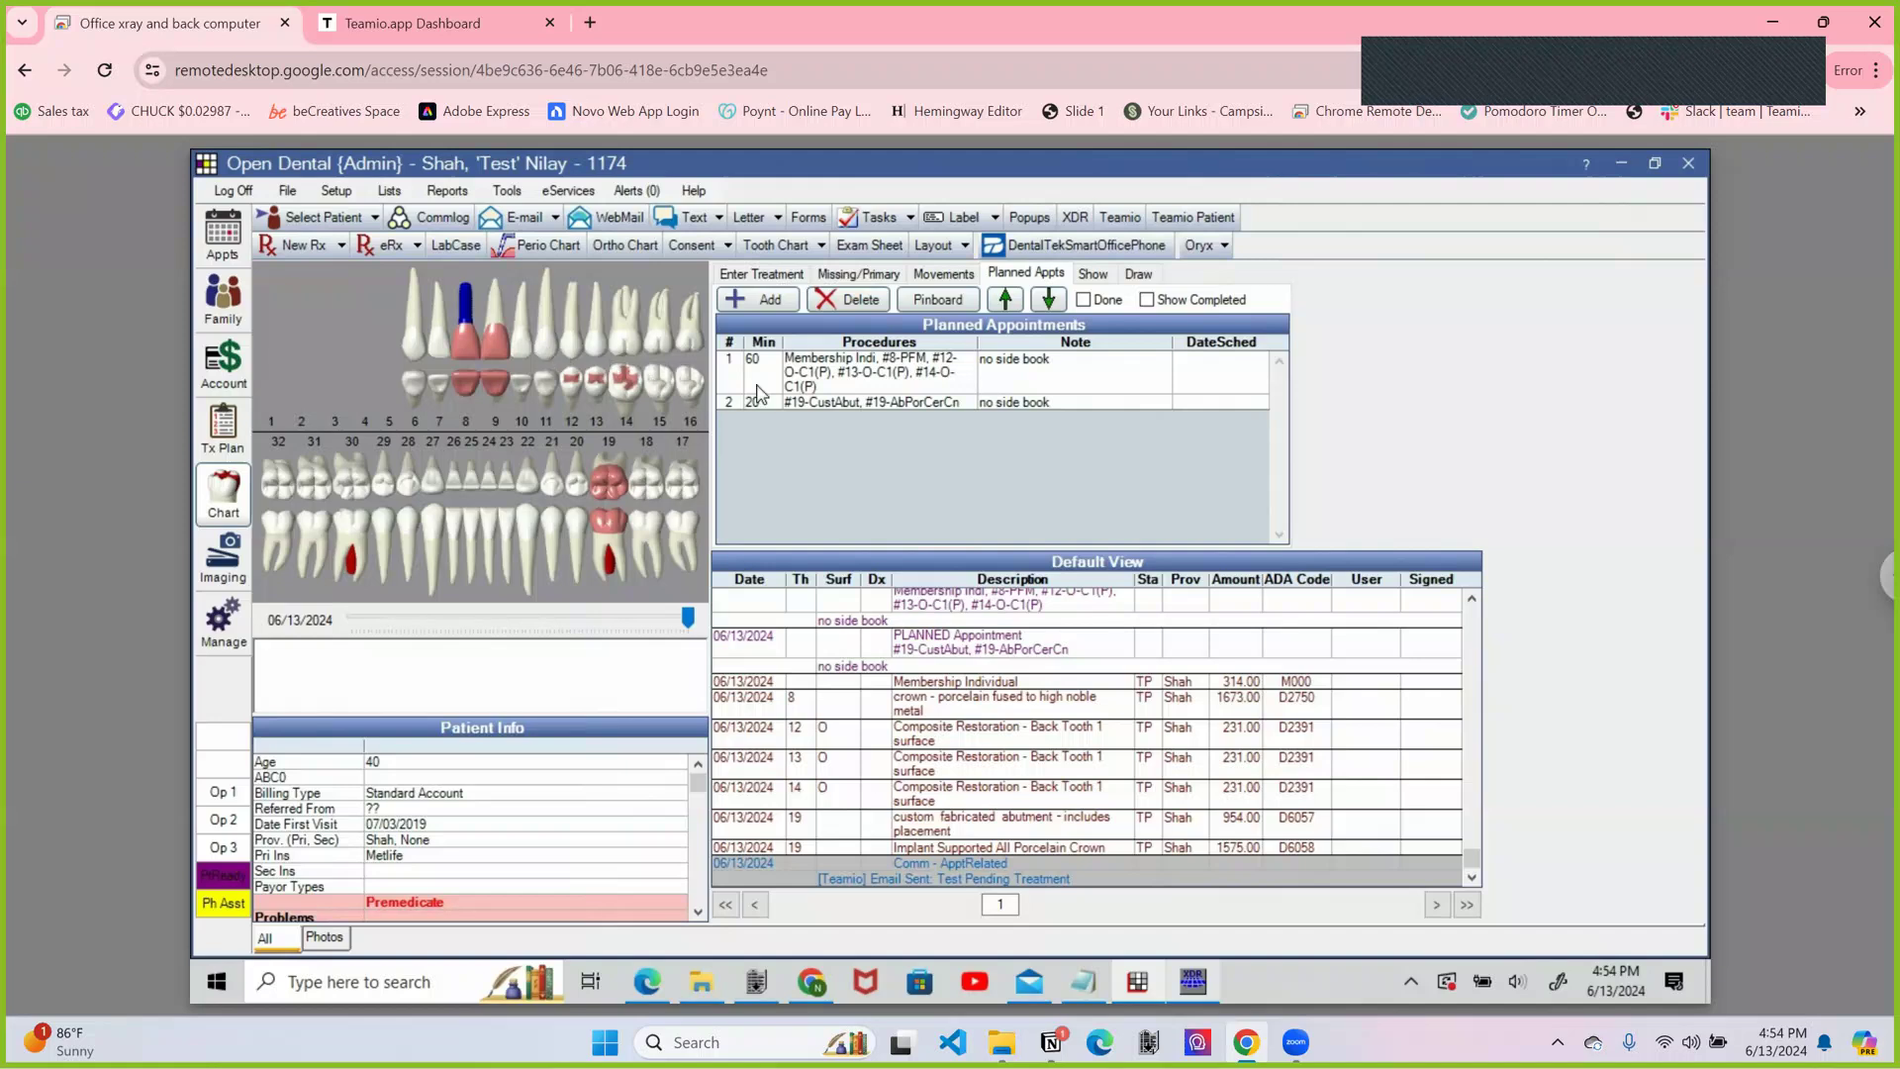
Send the first planned appointment to the schedule's pinboard and clear it from there.
left_click(1205, 392)
left_click(1173, 405)
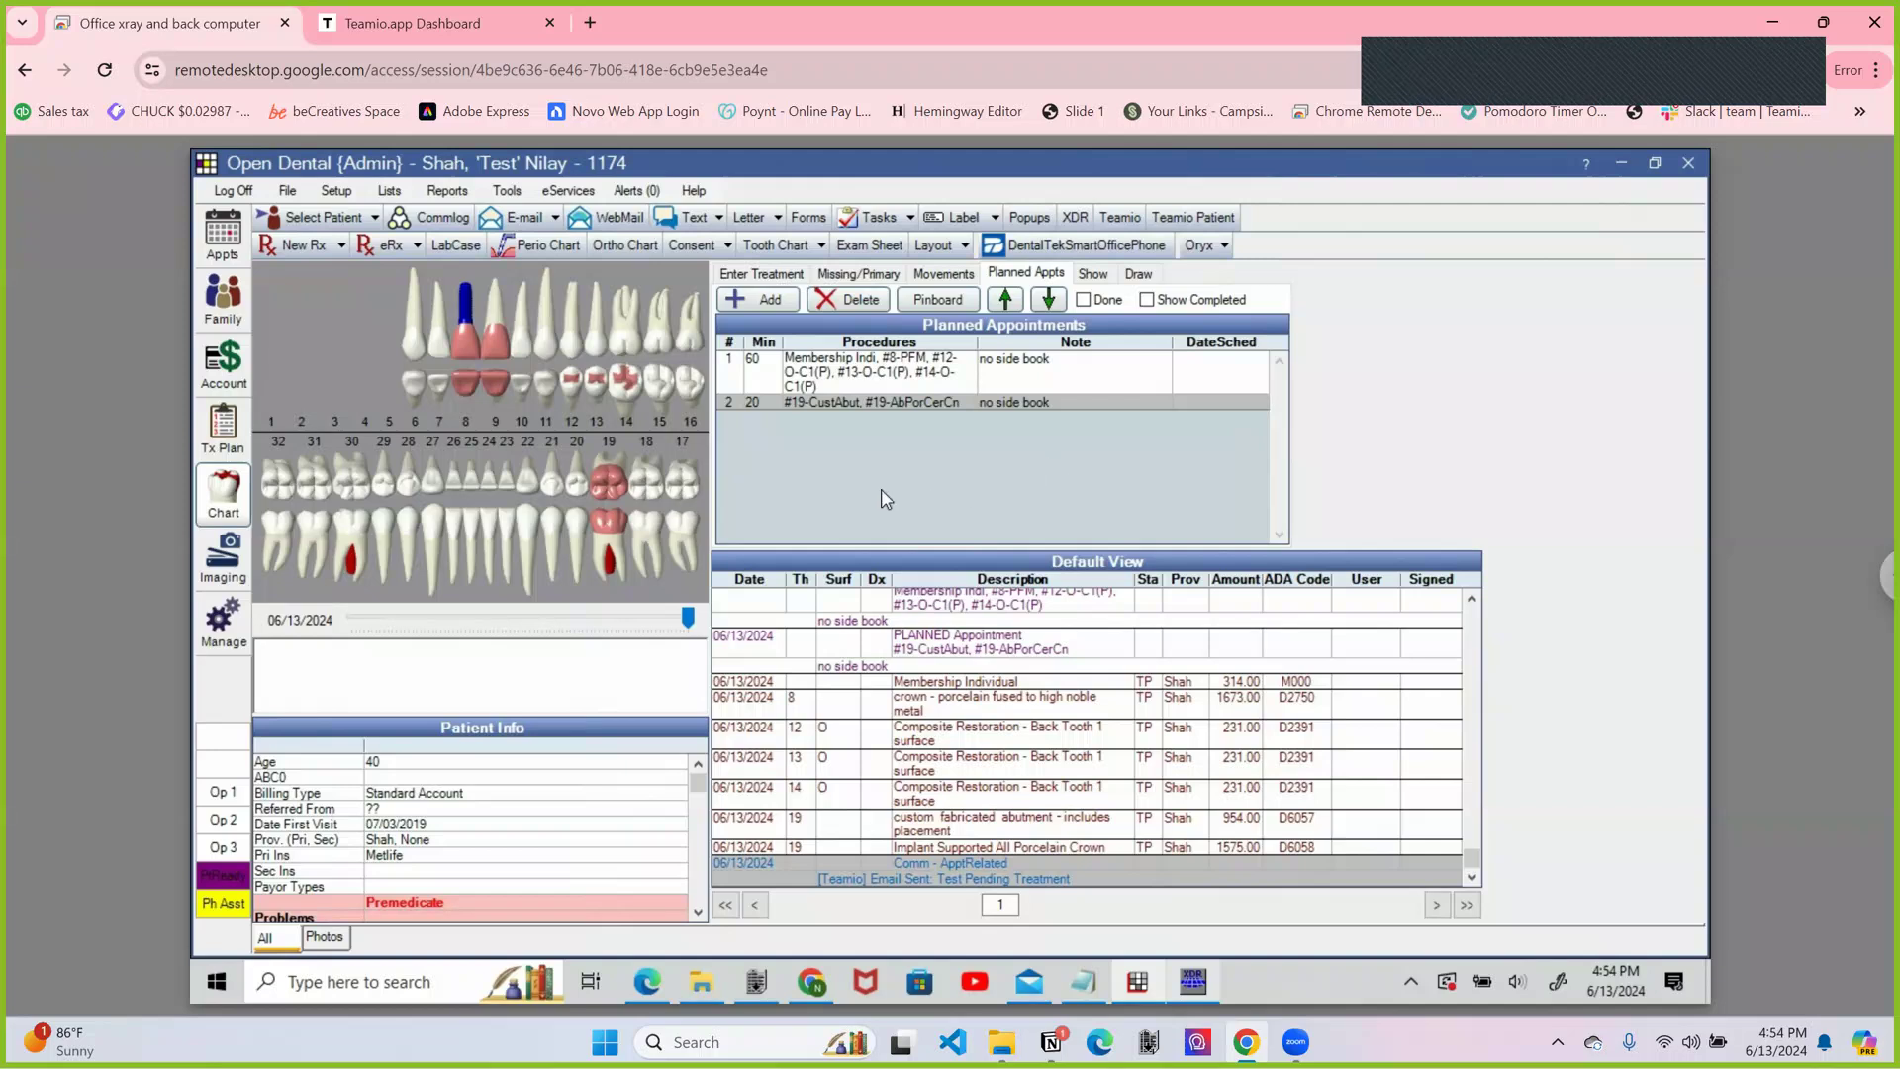
left_click(893, 384)
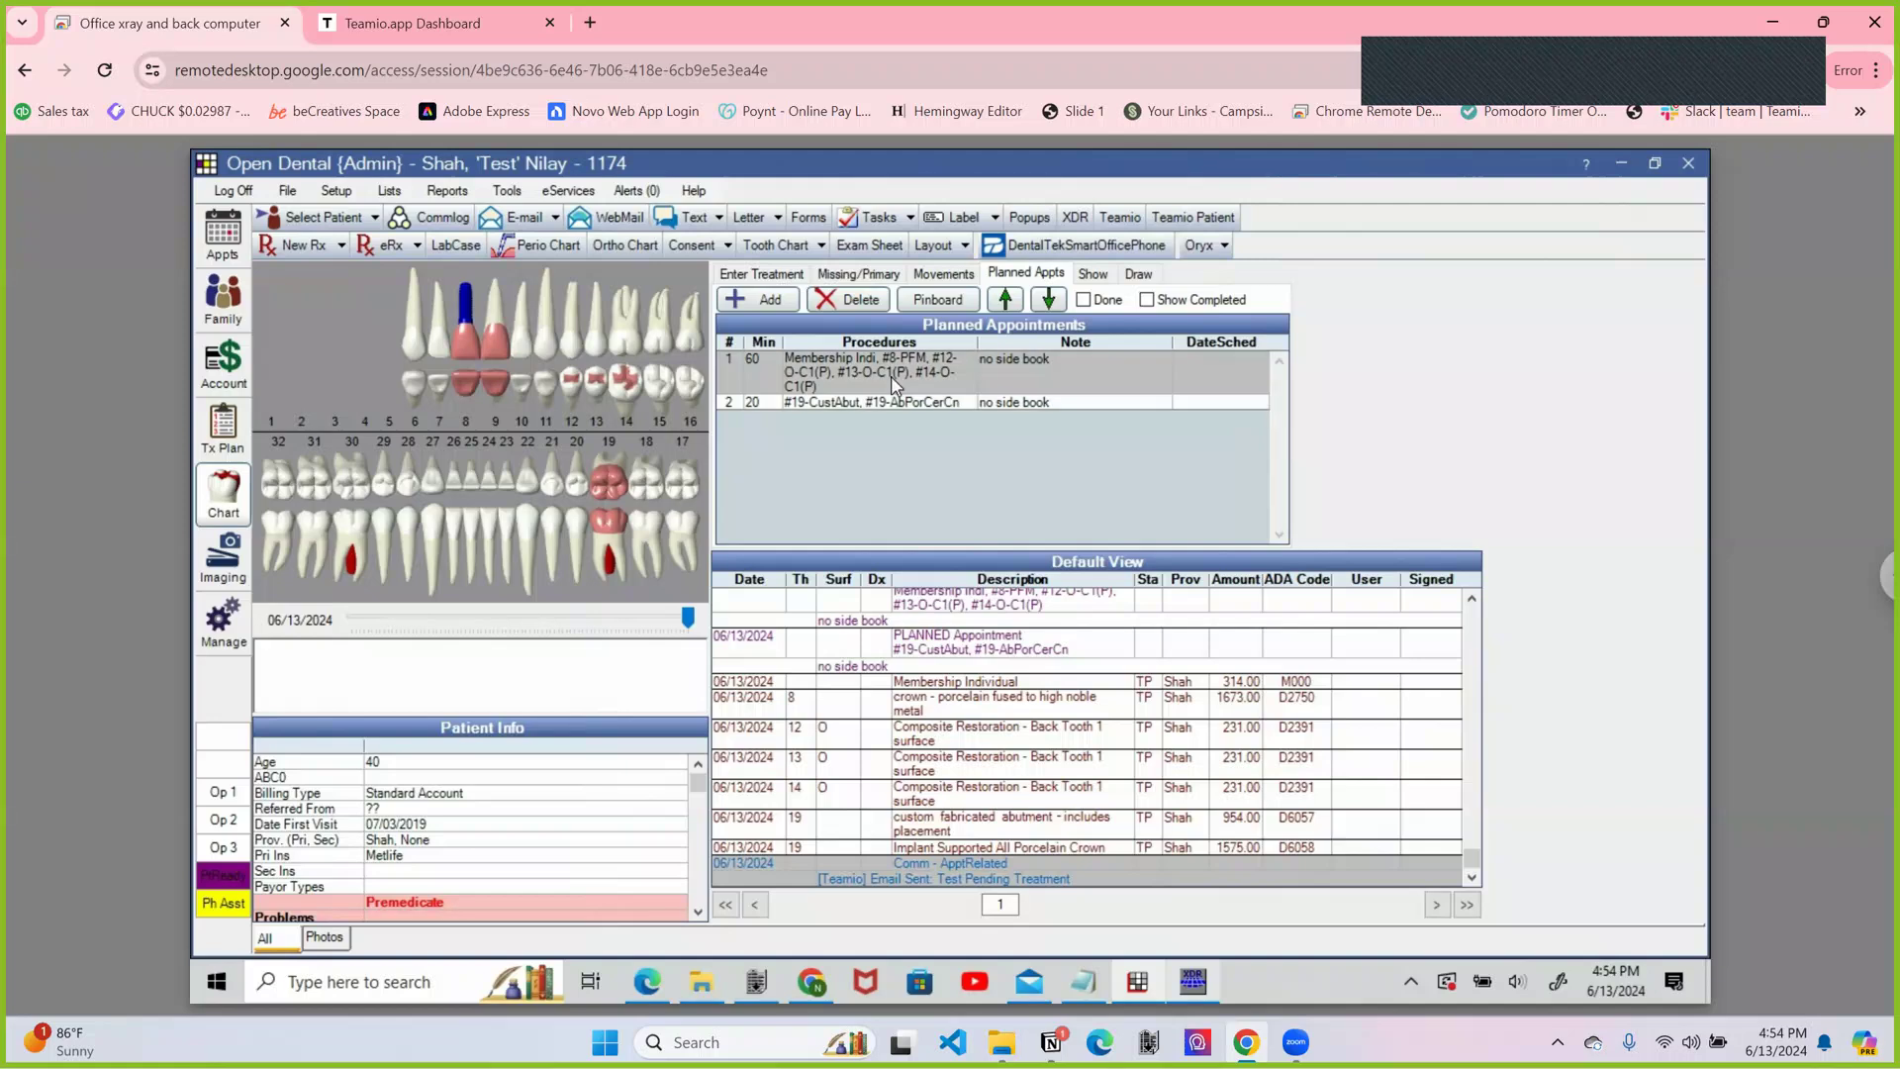
left_click(934, 299)
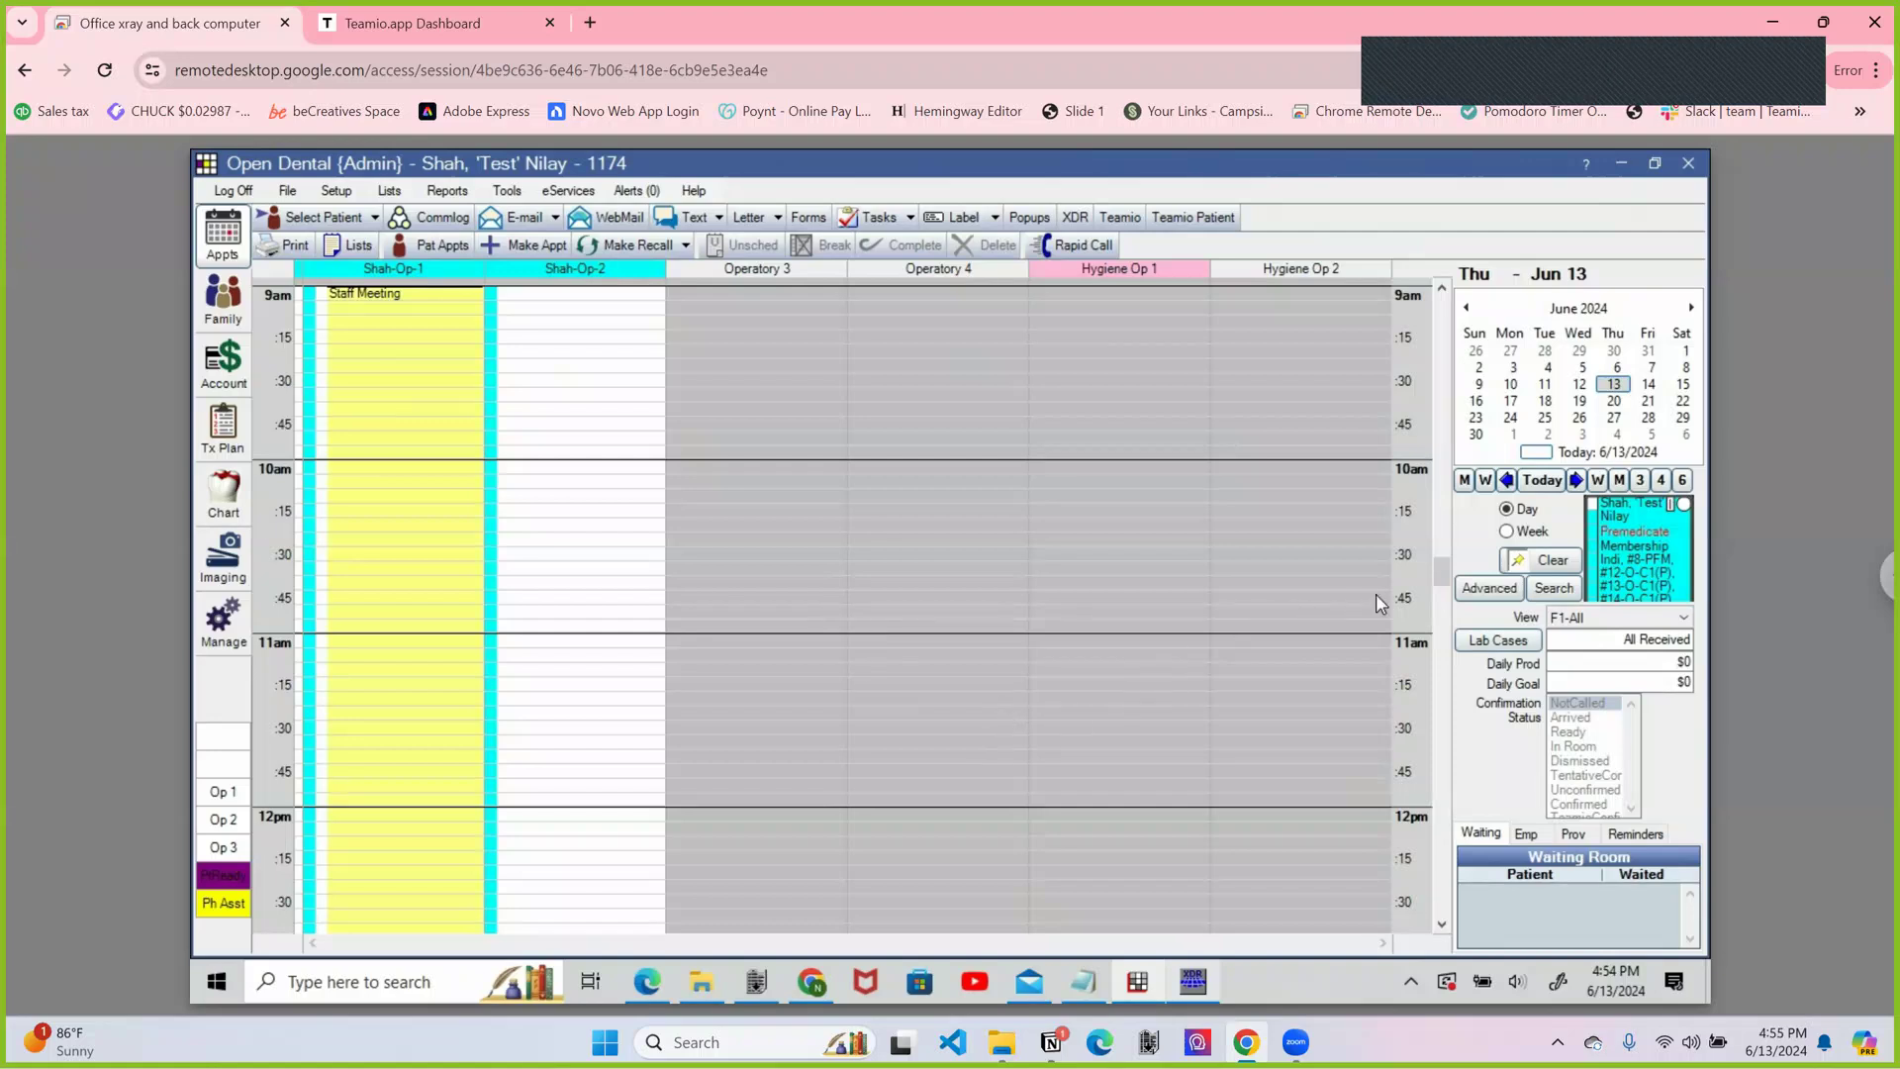
left_click(1544, 562)
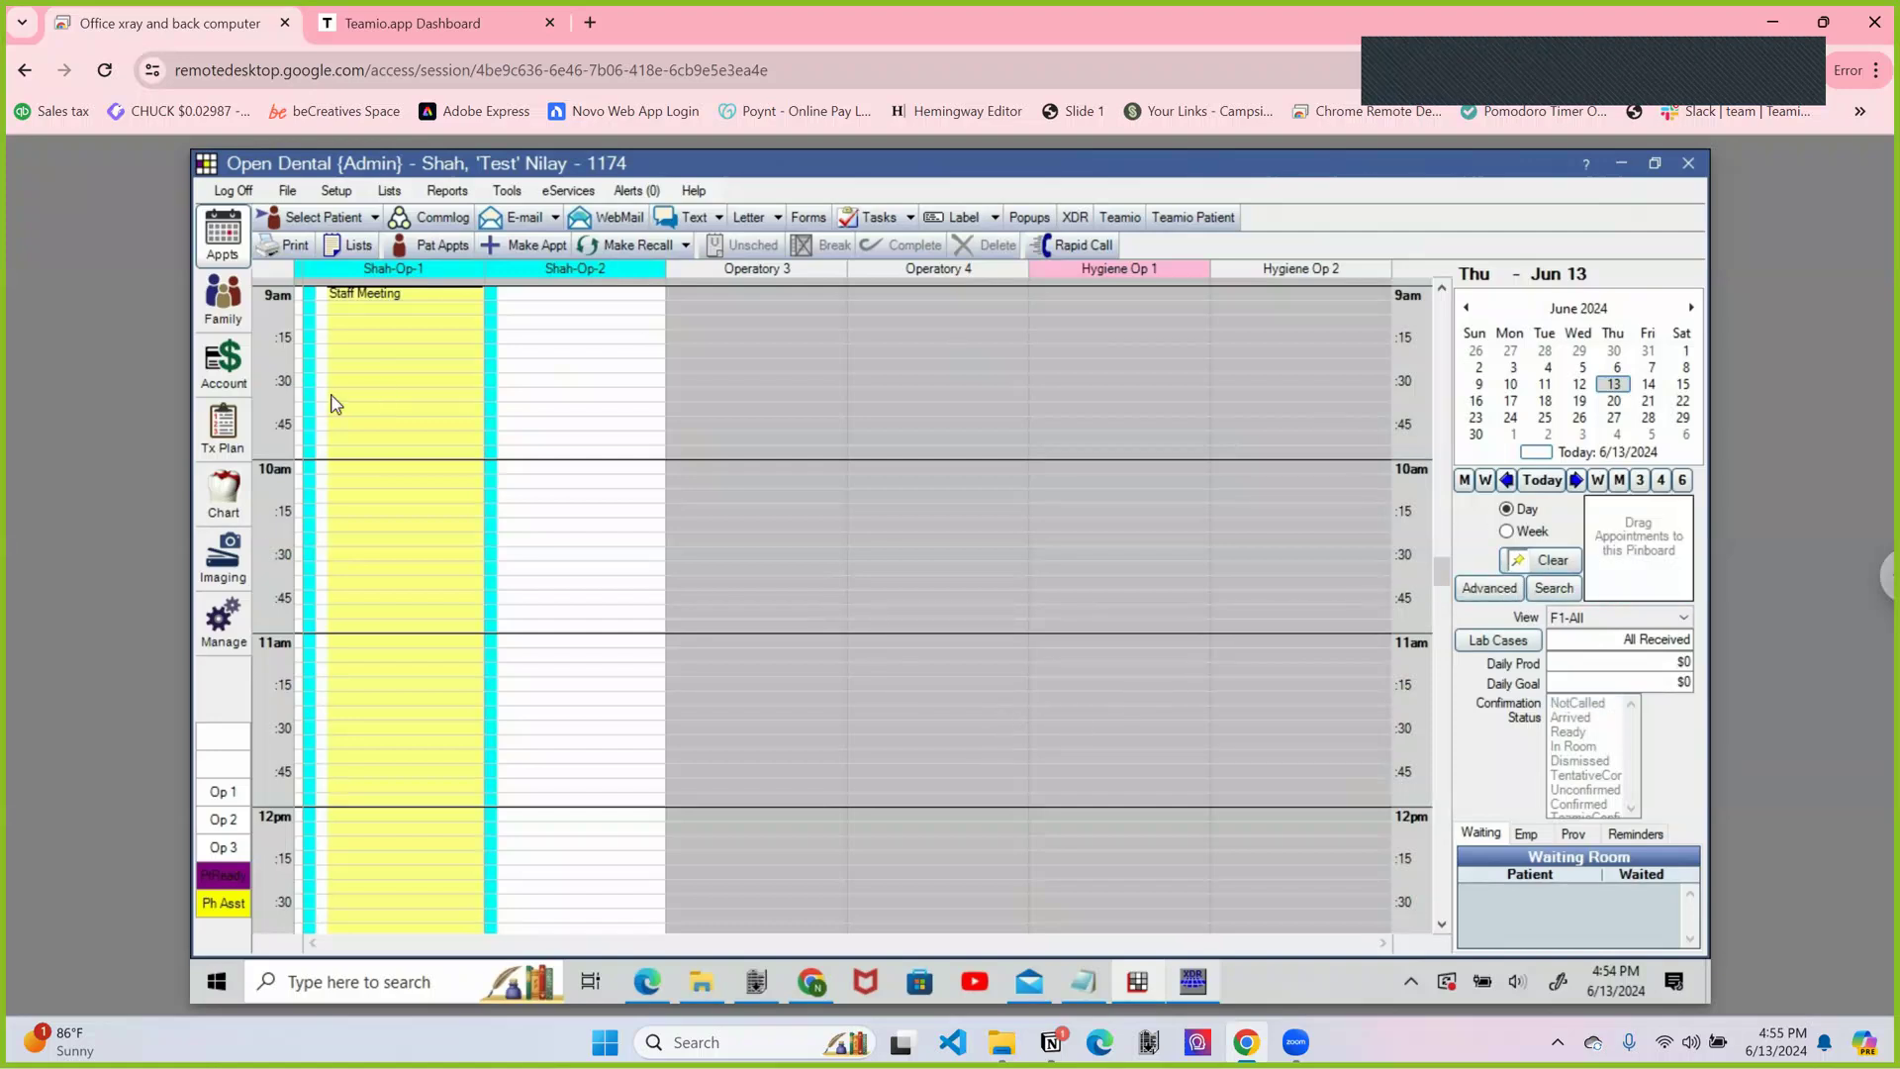
left_click(234, 478)
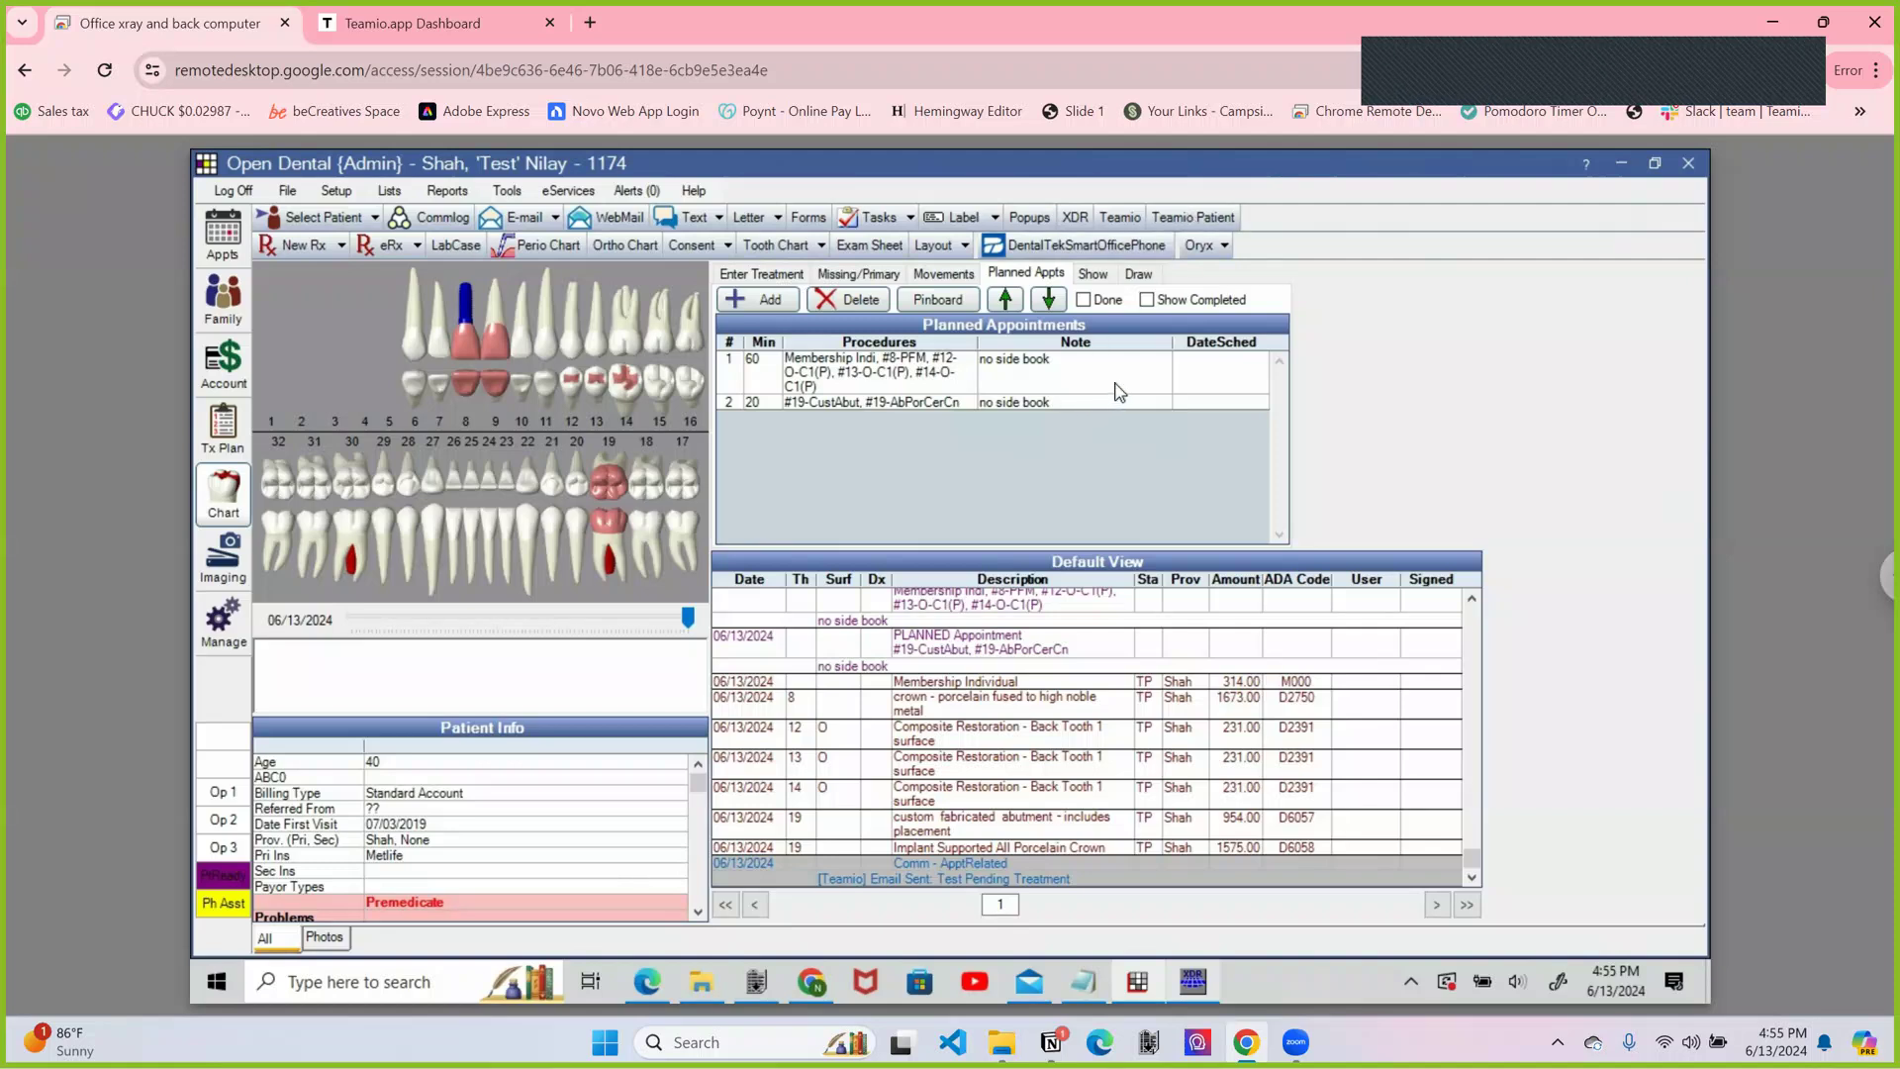
left_click(223, 238)
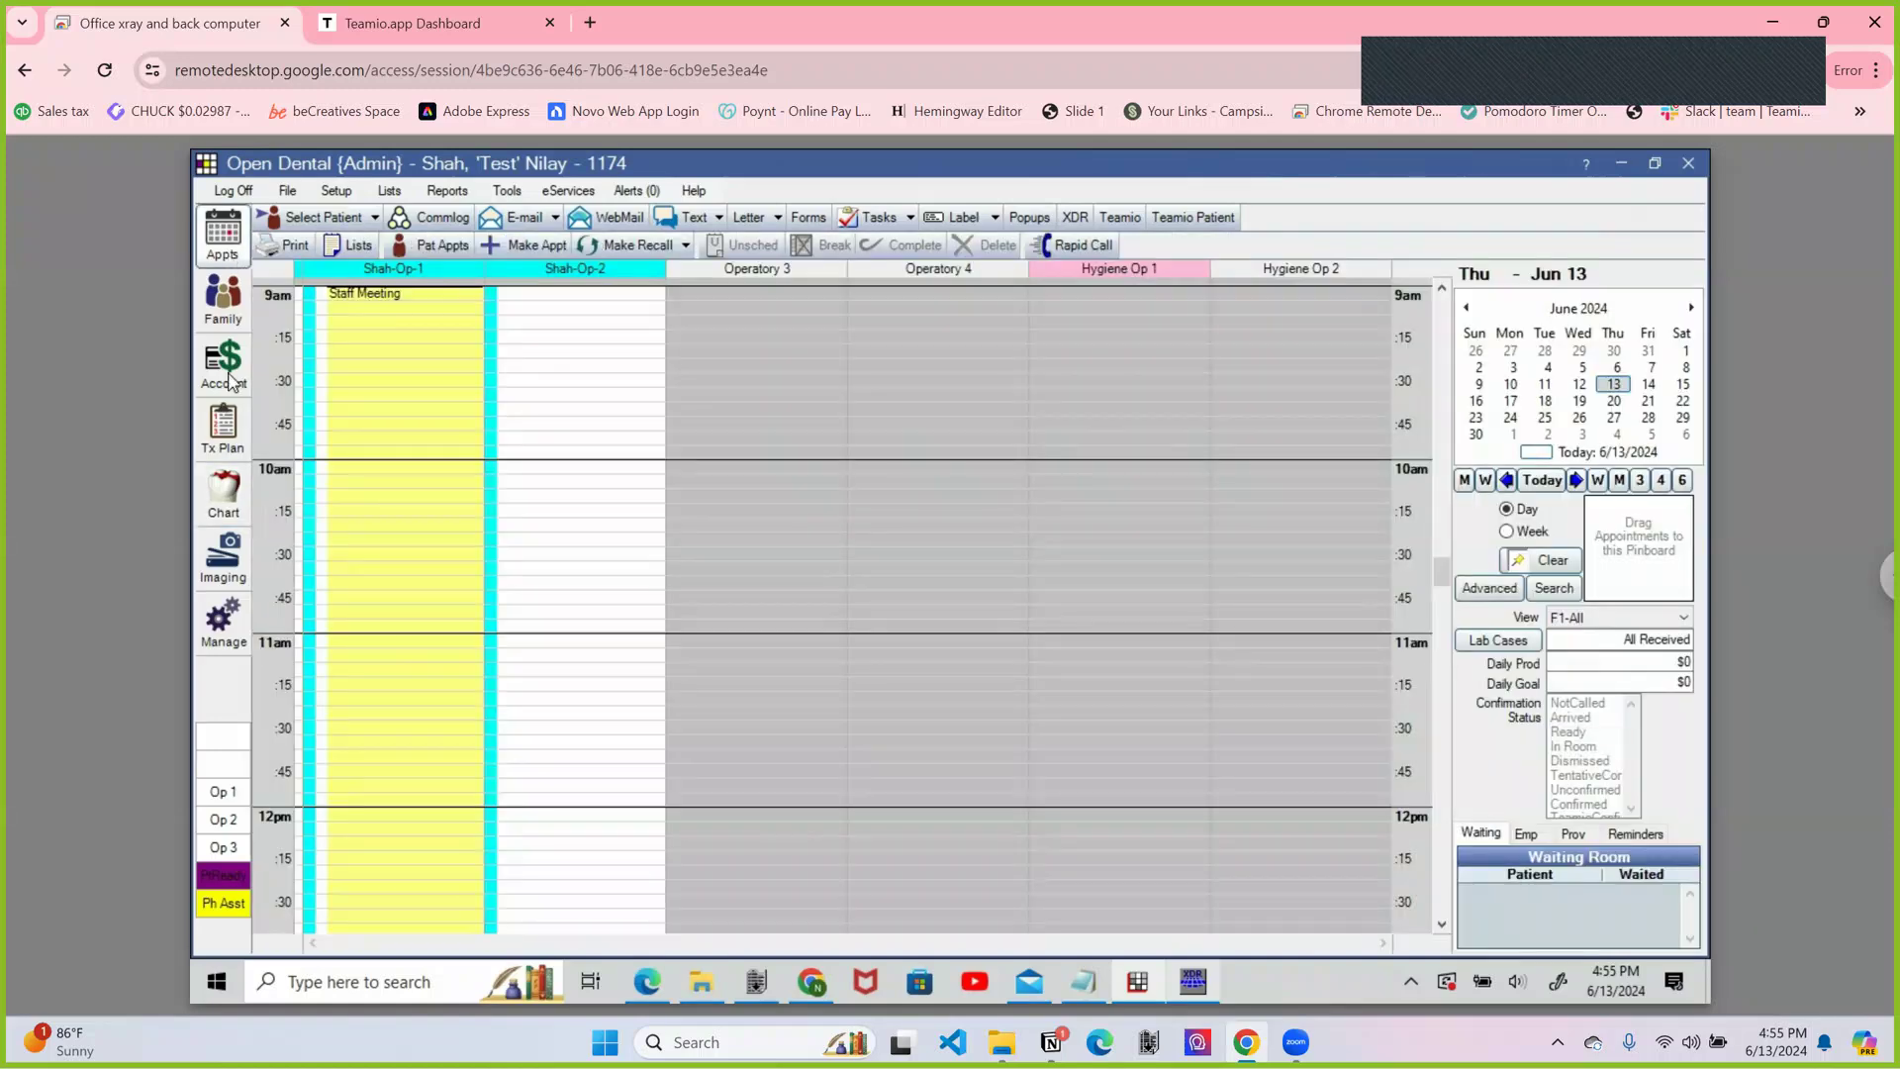
left_click(237, 502)
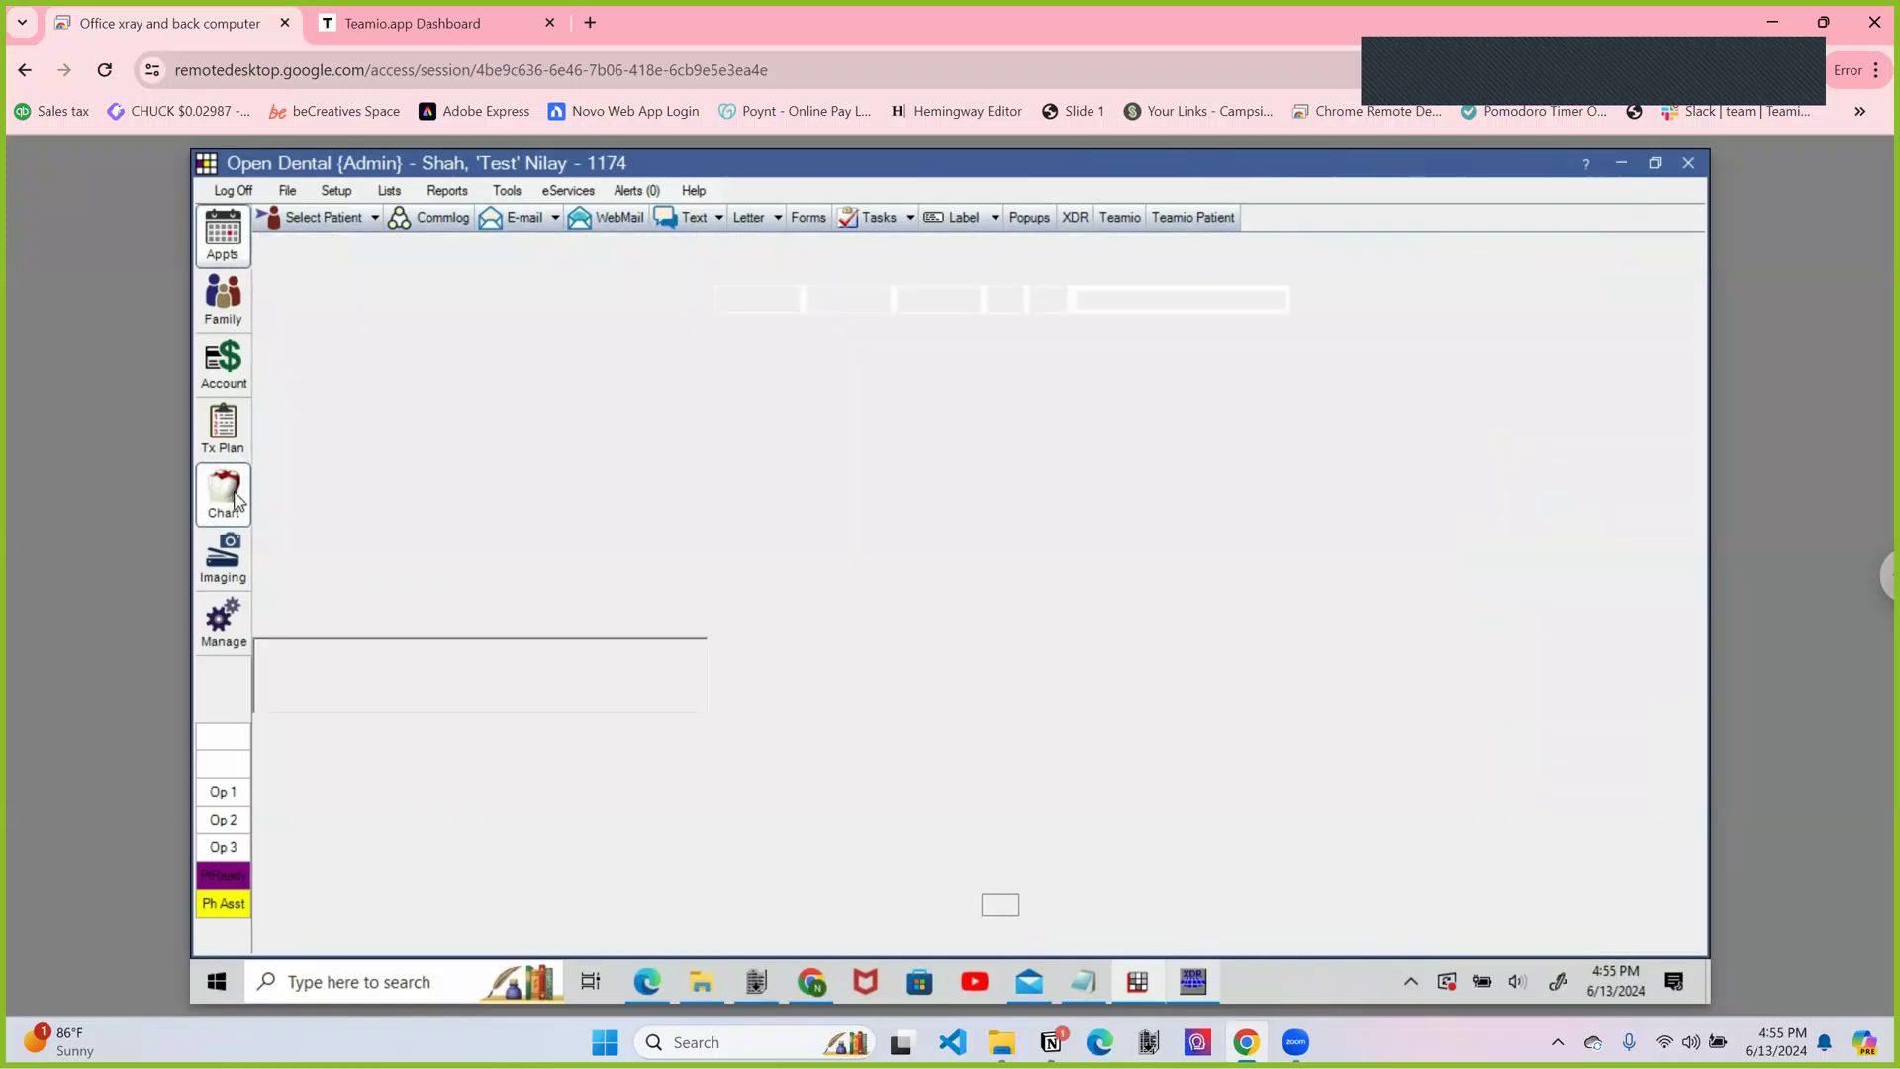
left_click(226, 373)
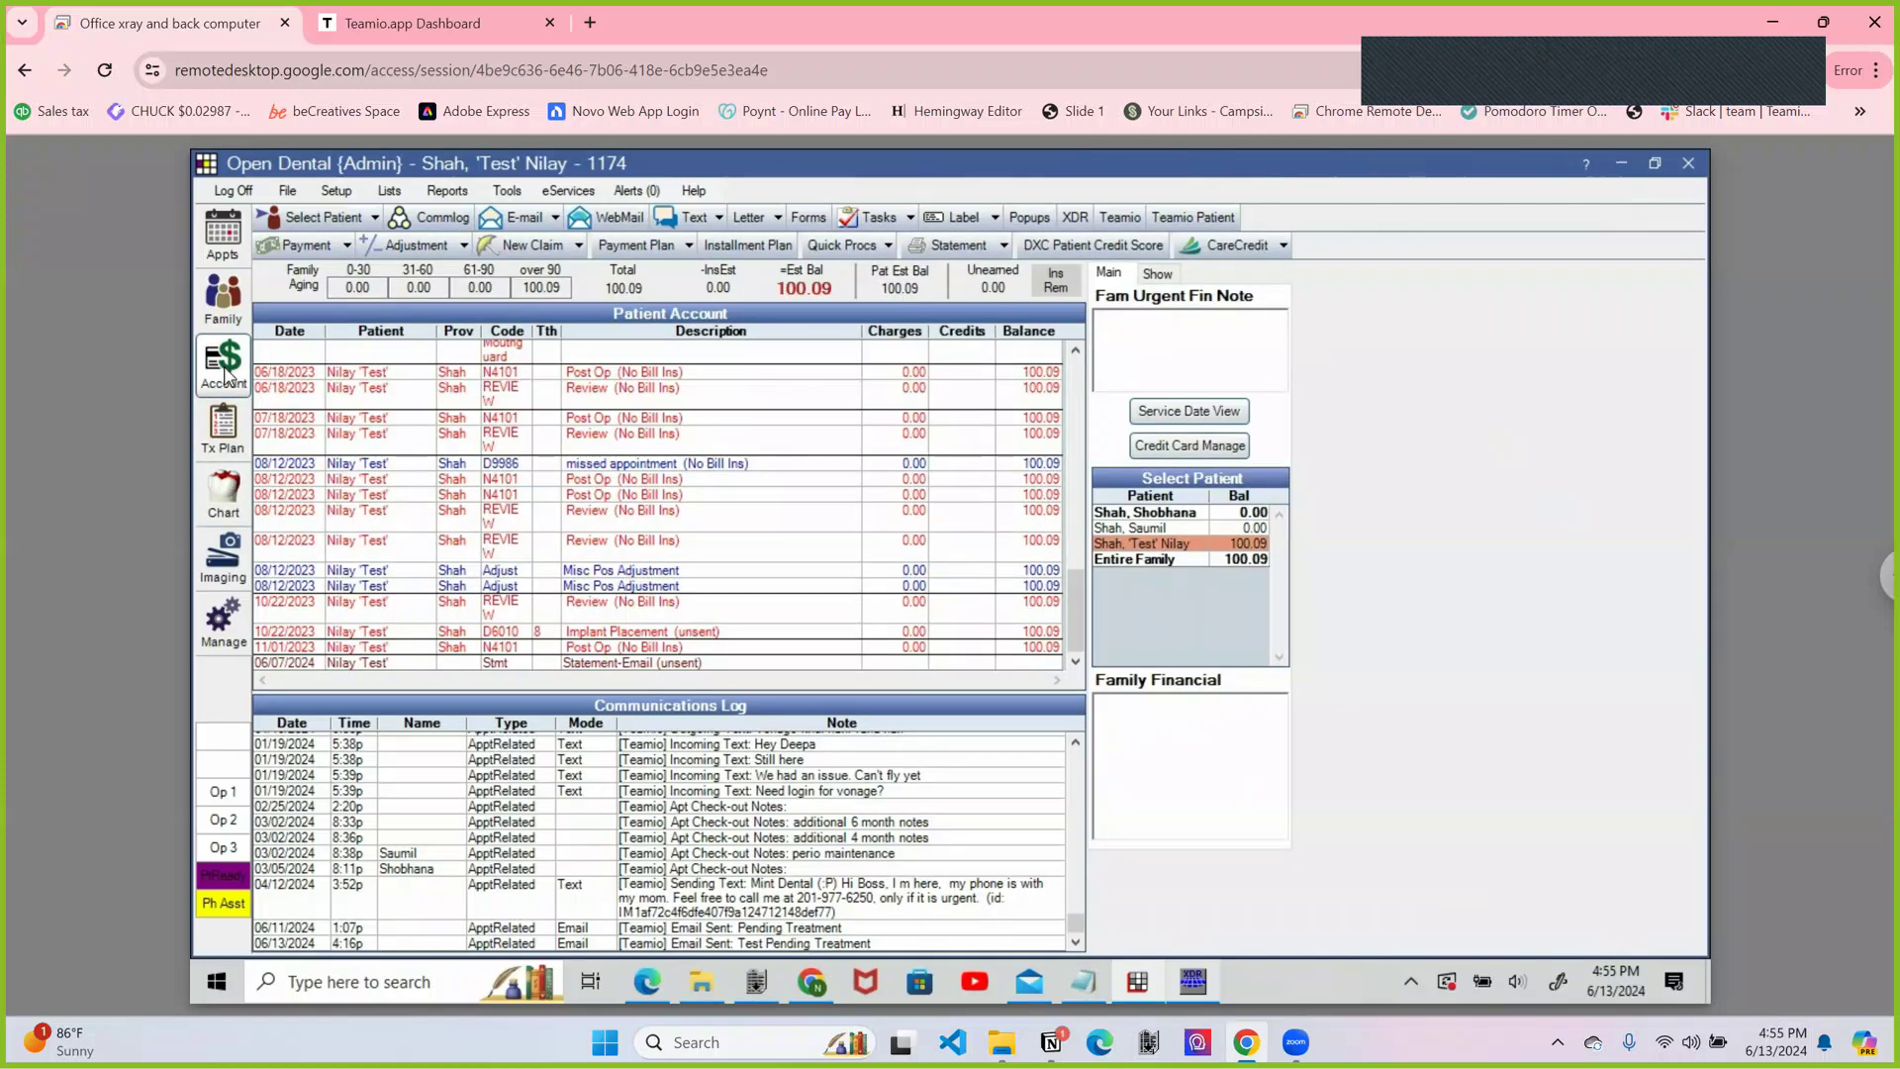
left_click(226, 492)
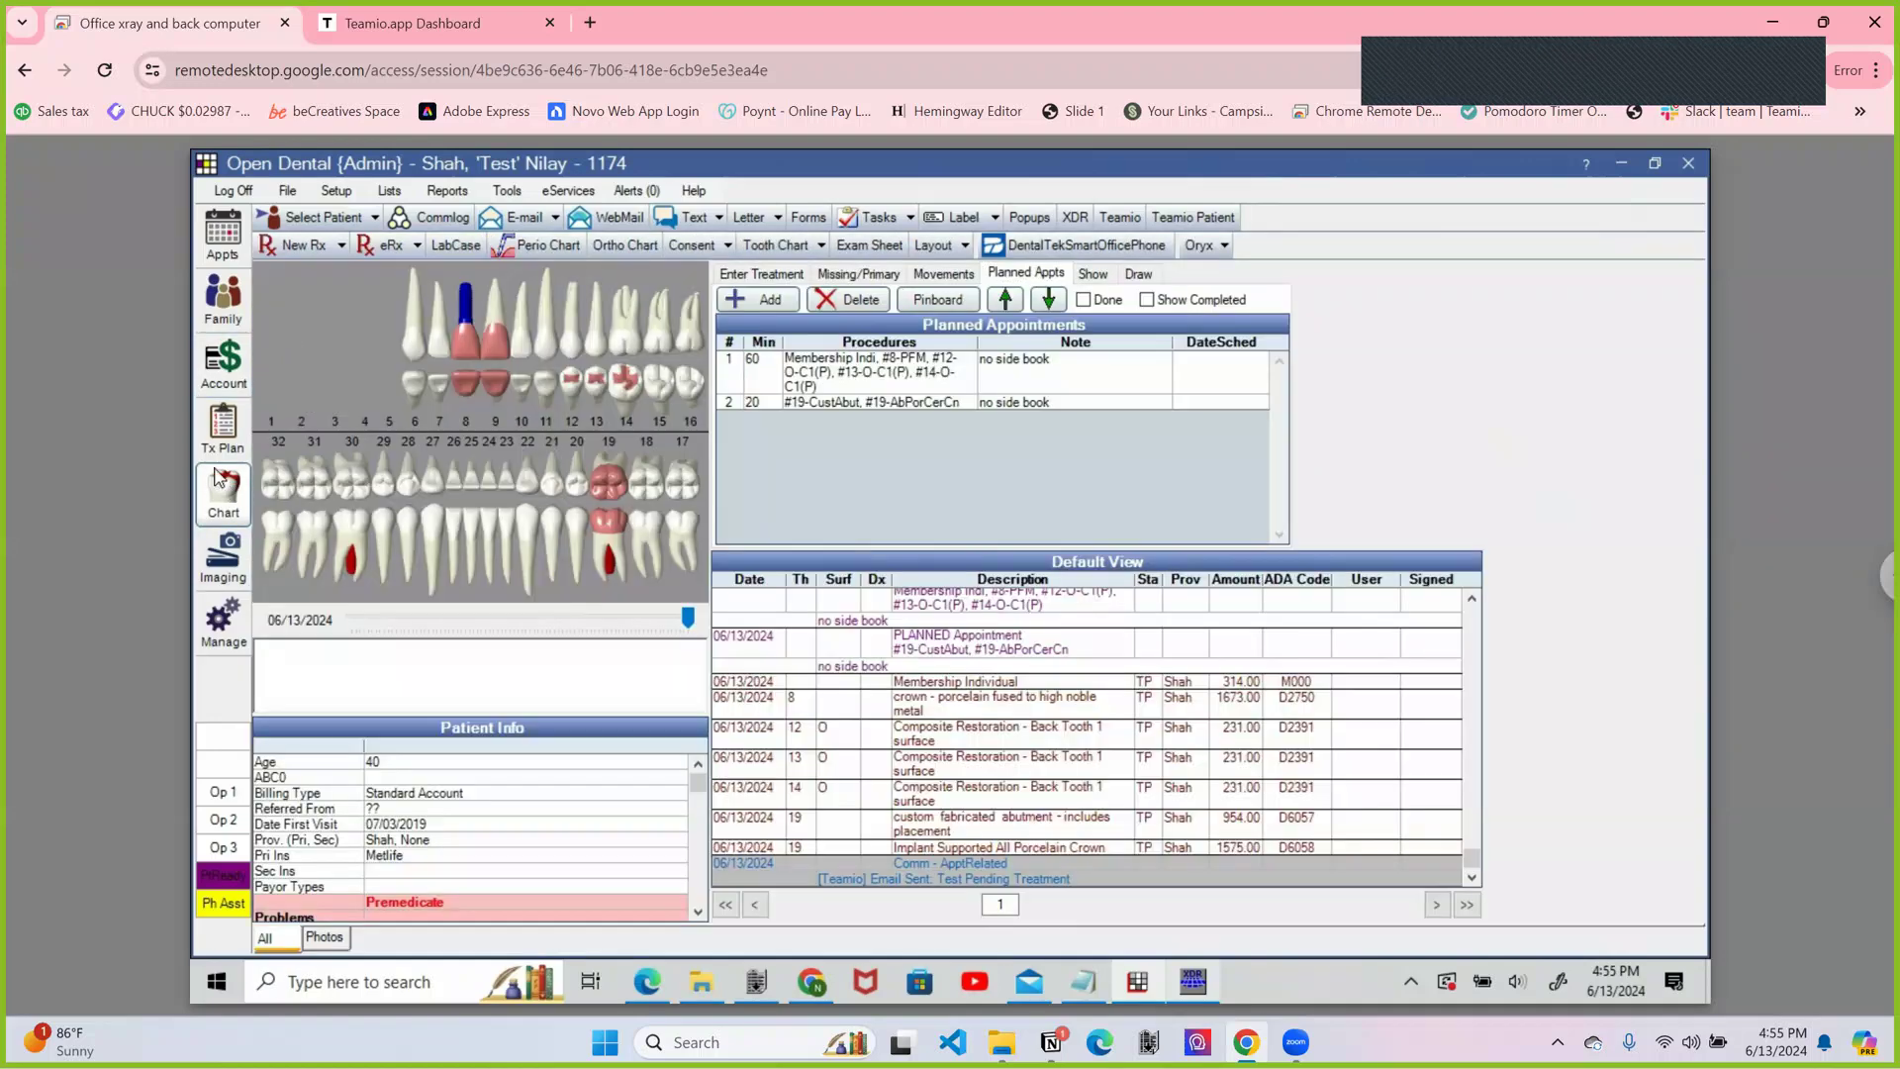
Pin the planned appointment for teeth 8, 12, 13 and 14 again, clear the pinboard and reselect the appointment in the chart.
left_click(219, 514)
left_click(828, 364)
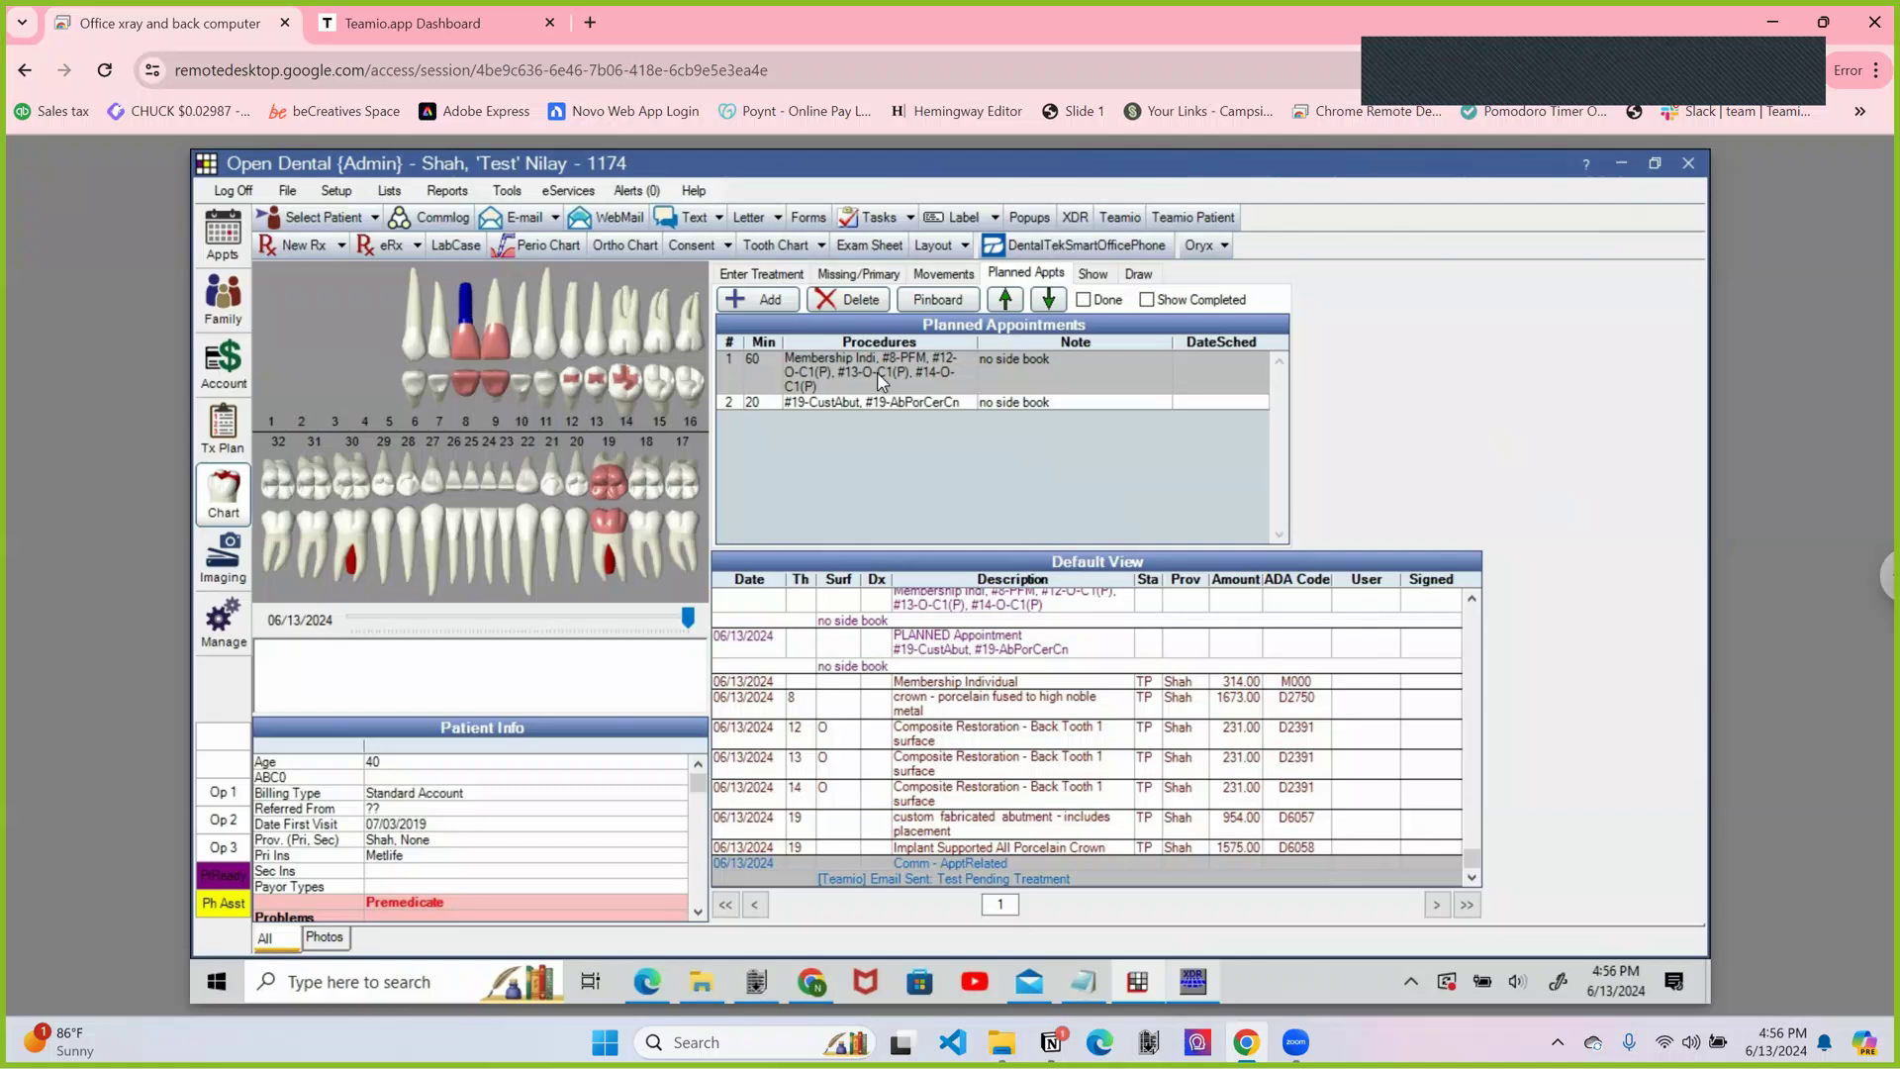
left_click(937, 299)
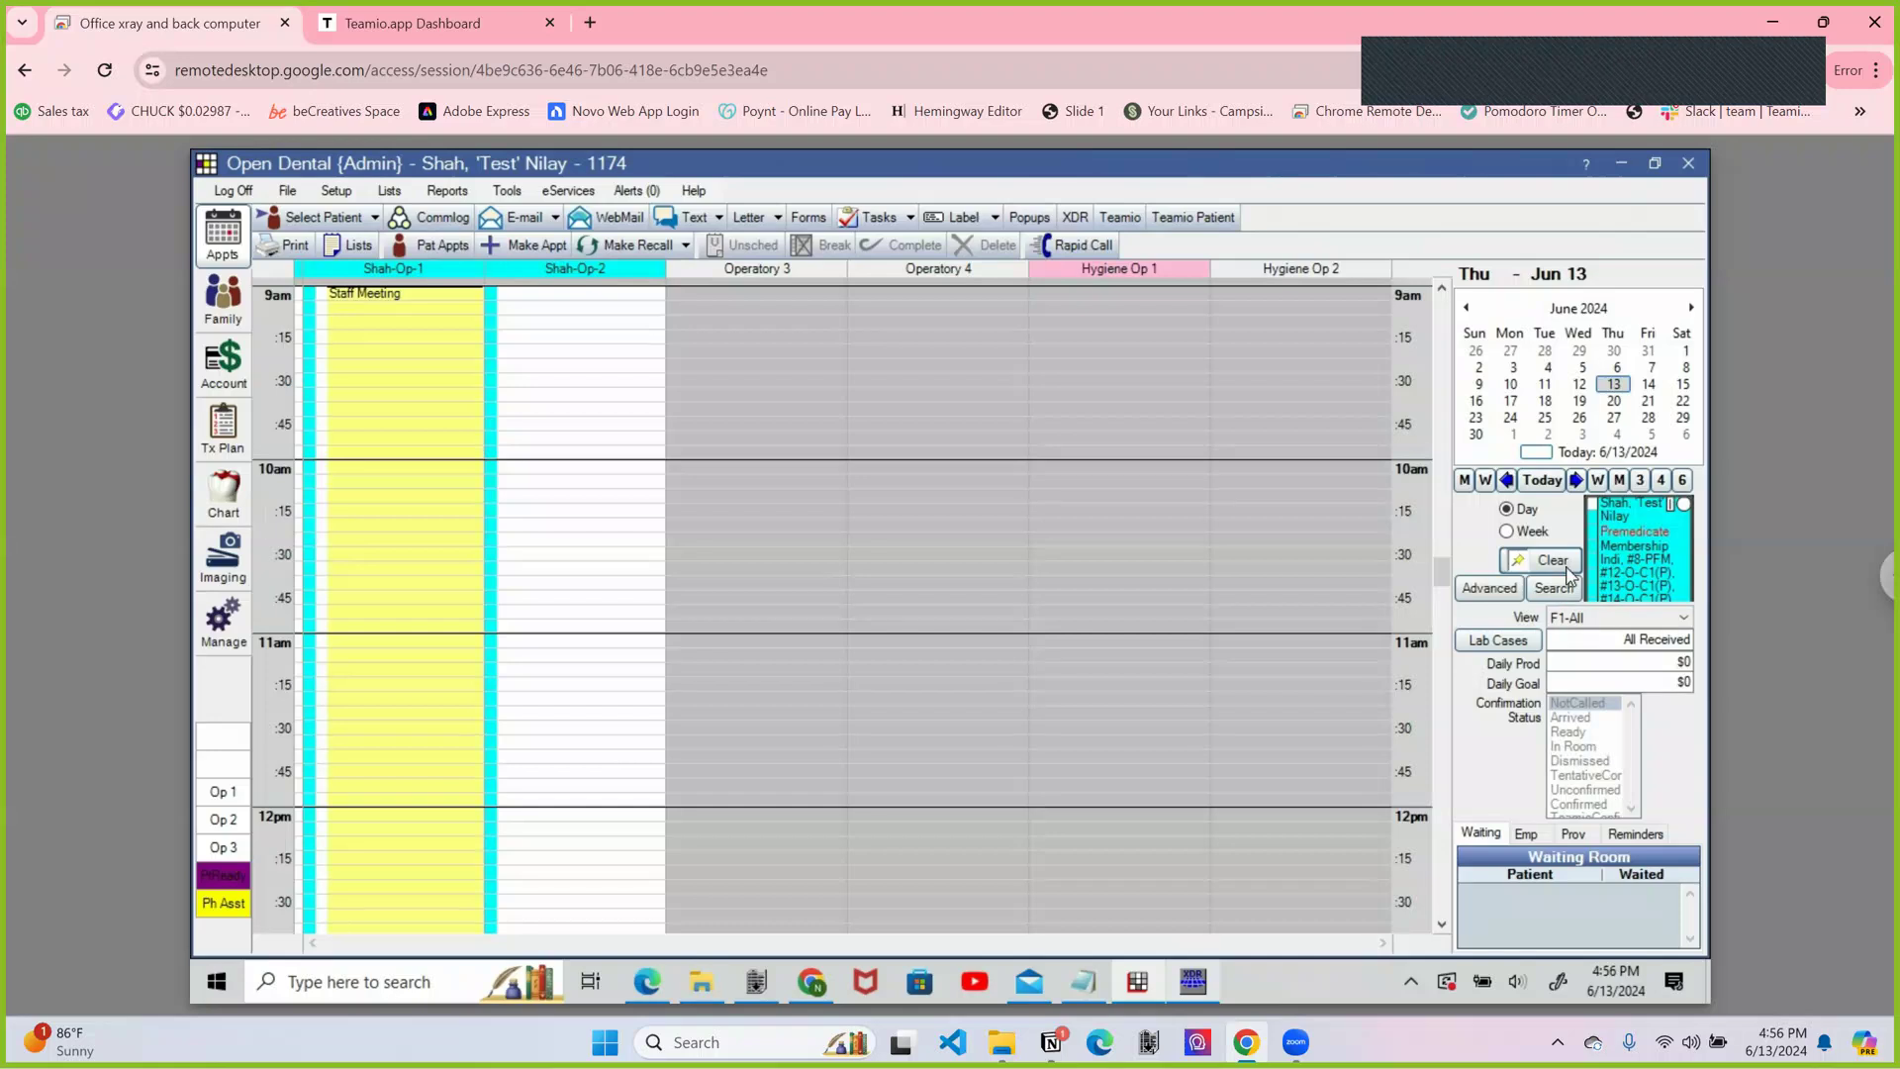
left_click(1567, 574)
left_click(222, 500)
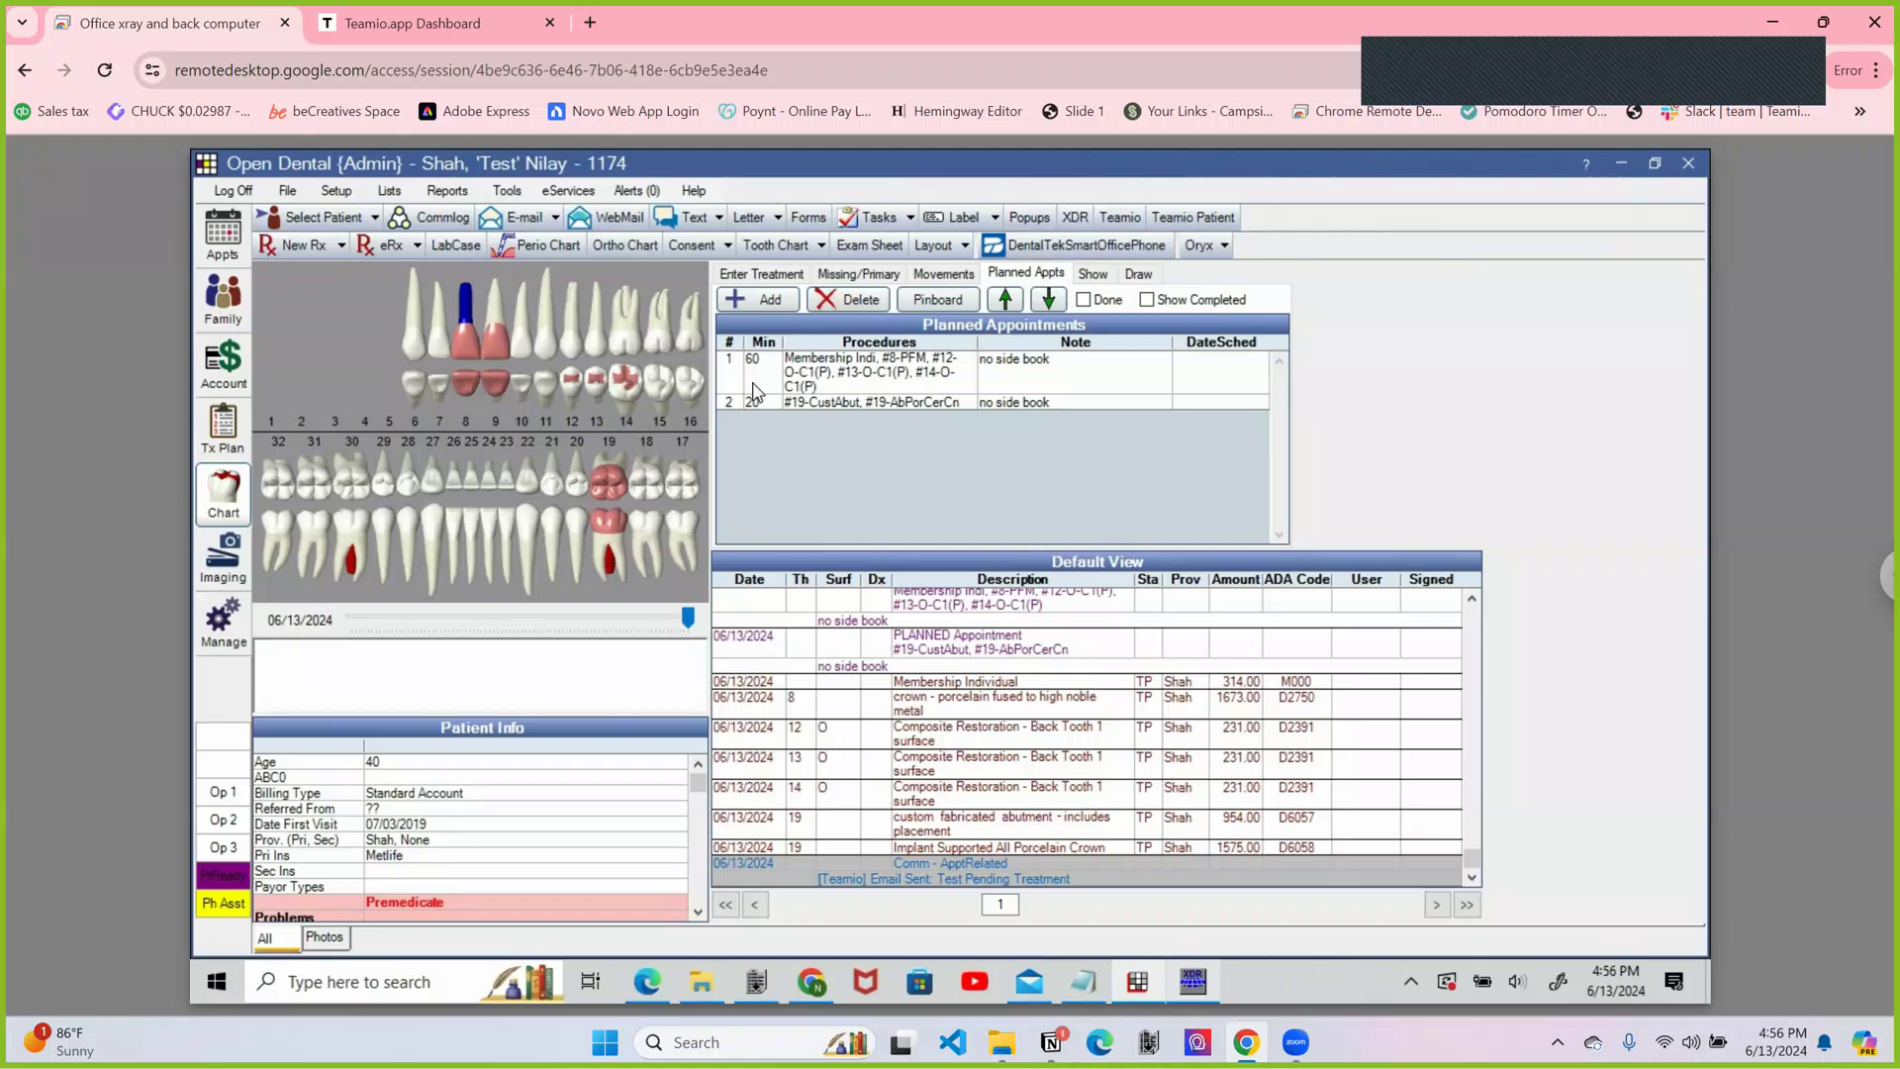
left_click(919, 383)
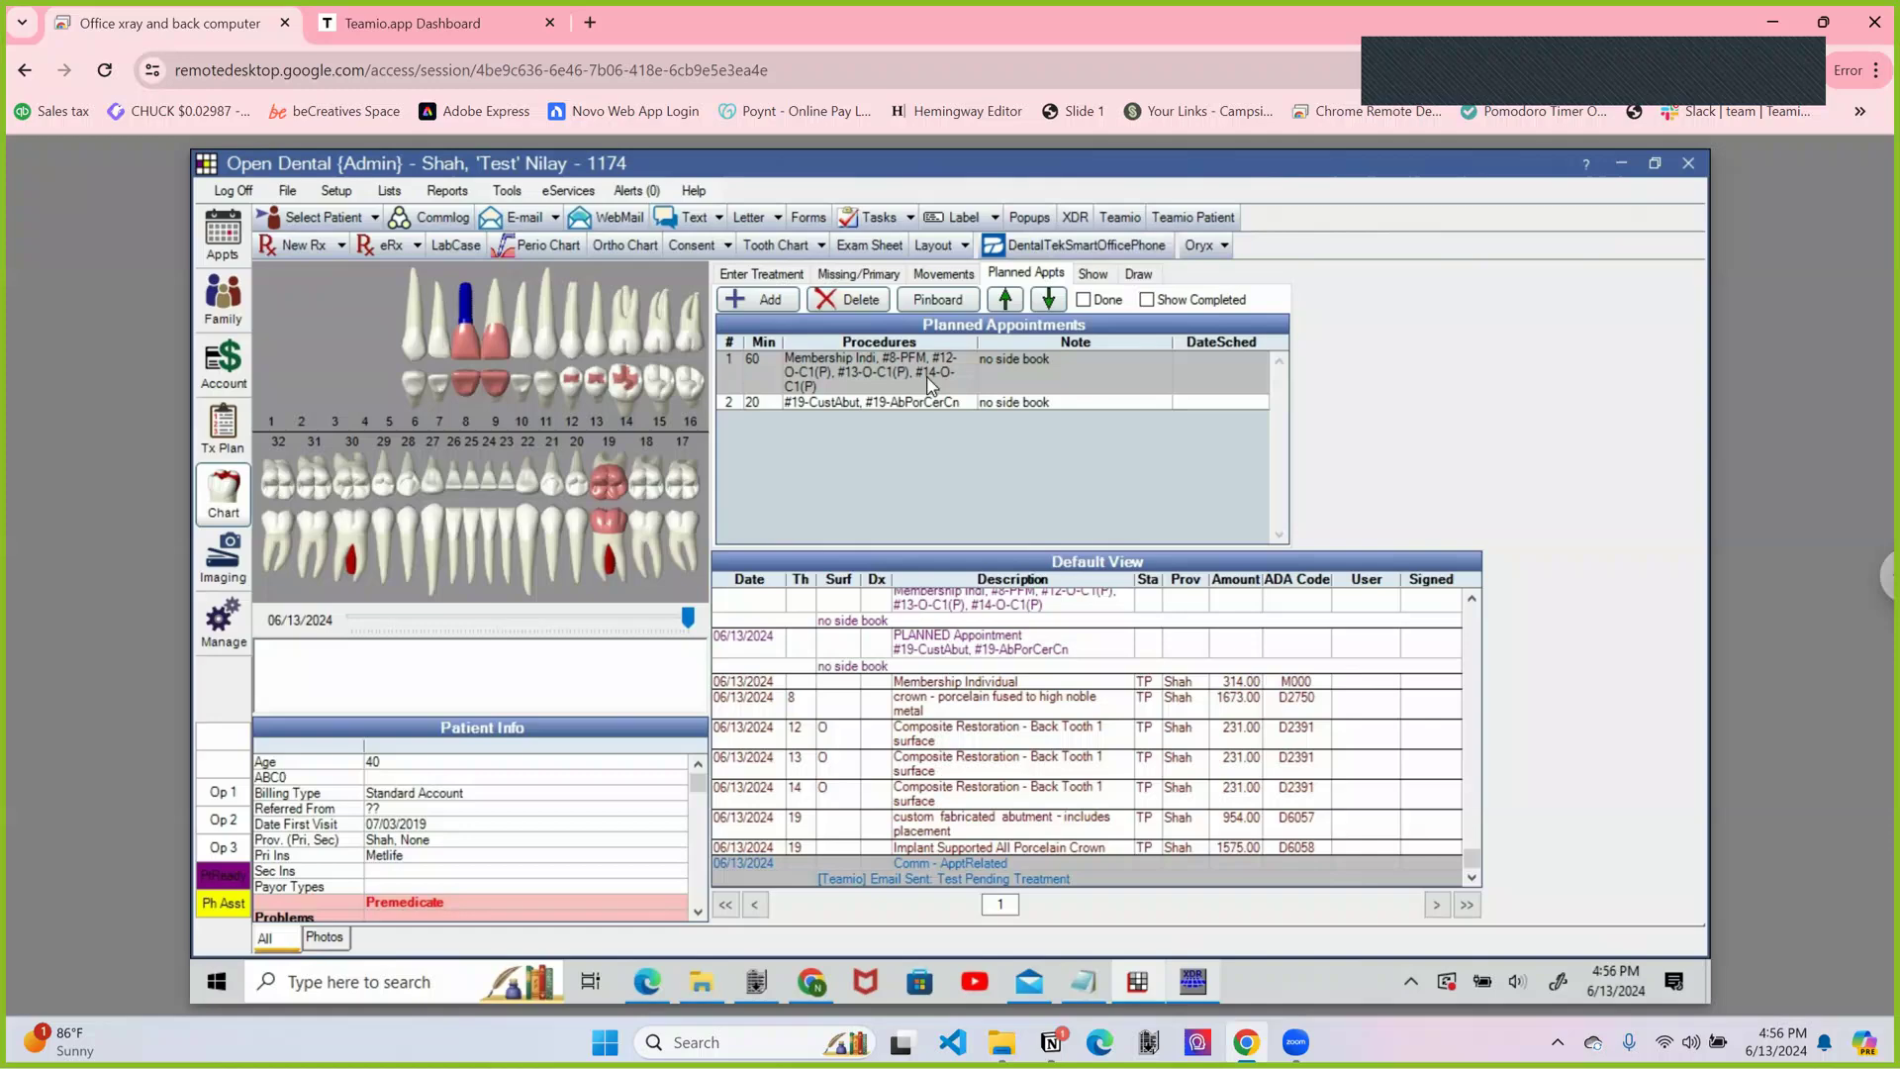
Switch to the Teamio dashboard, reload the Unscheduled Treatment list and open the follow-up record of the patient treatment-planned on 06/13/2024.
left_click(425, 27)
left_click(105, 72)
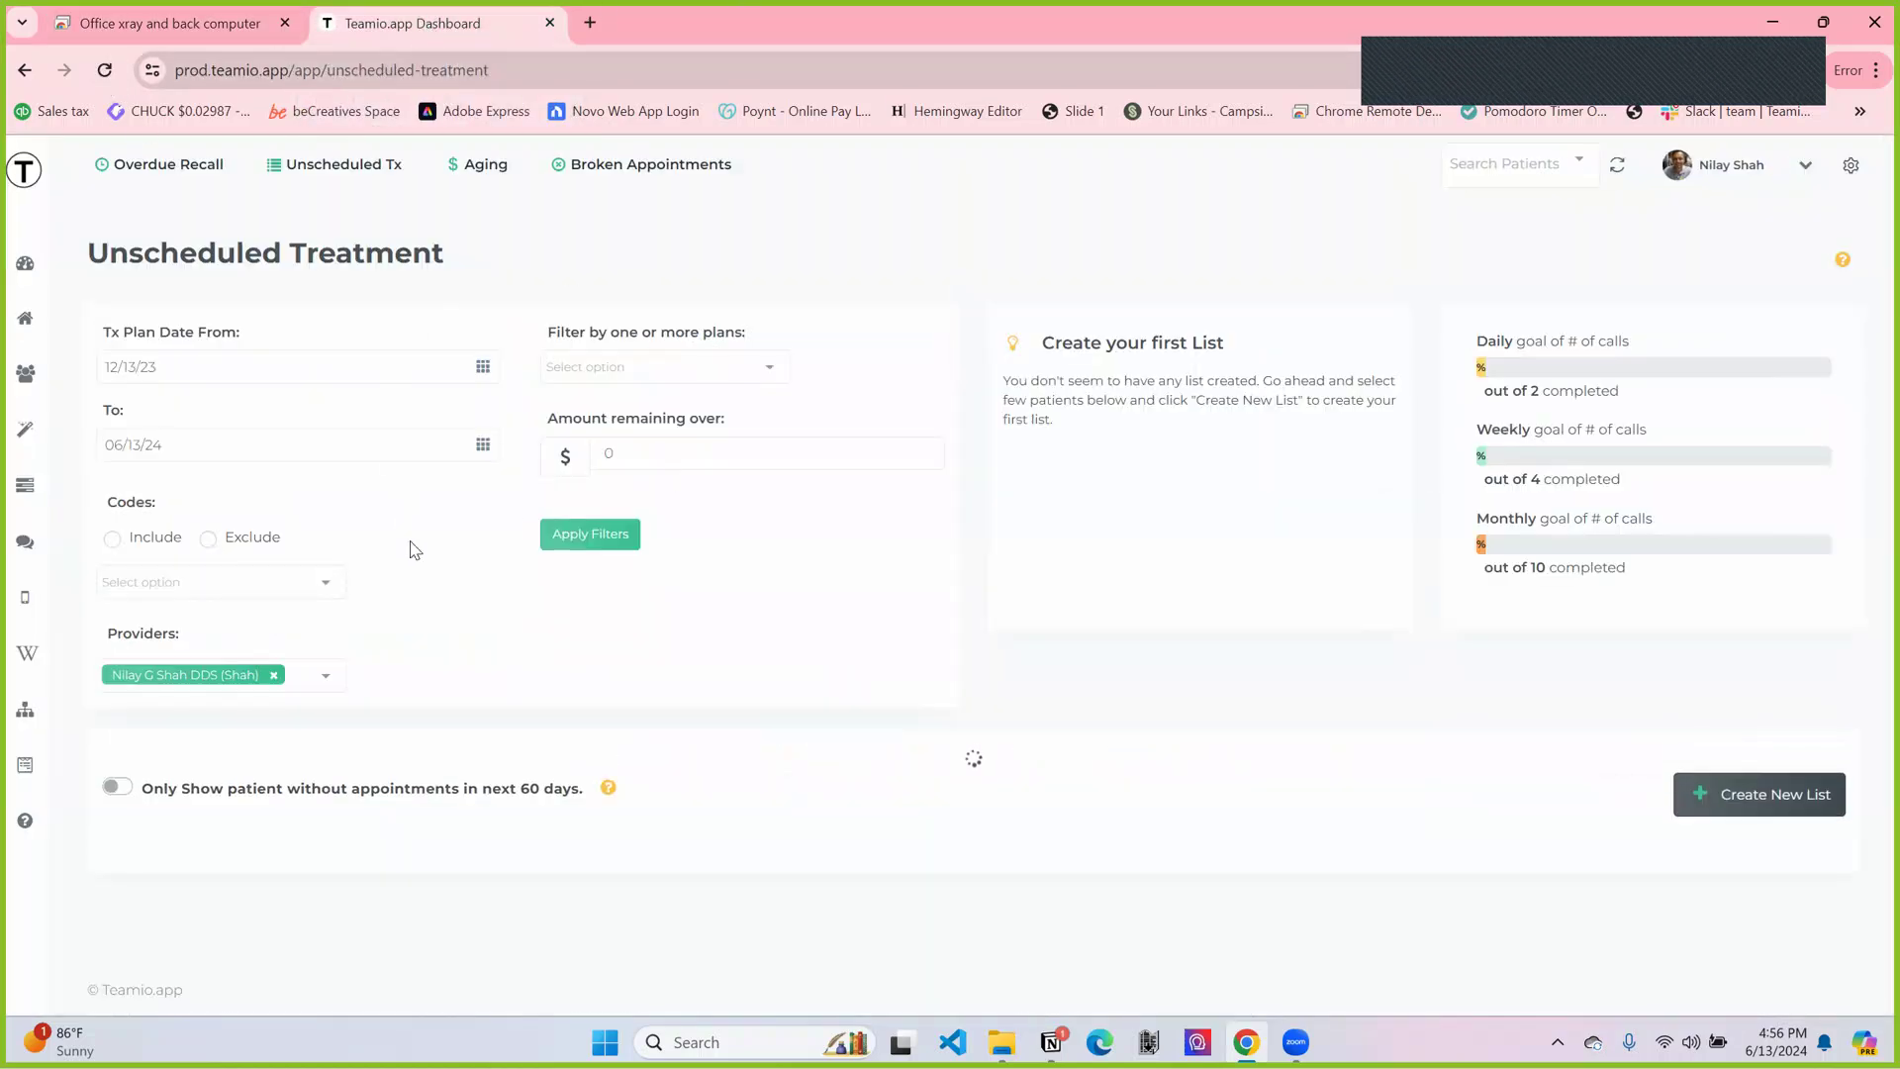
scroll(410, 547, "down", 3)
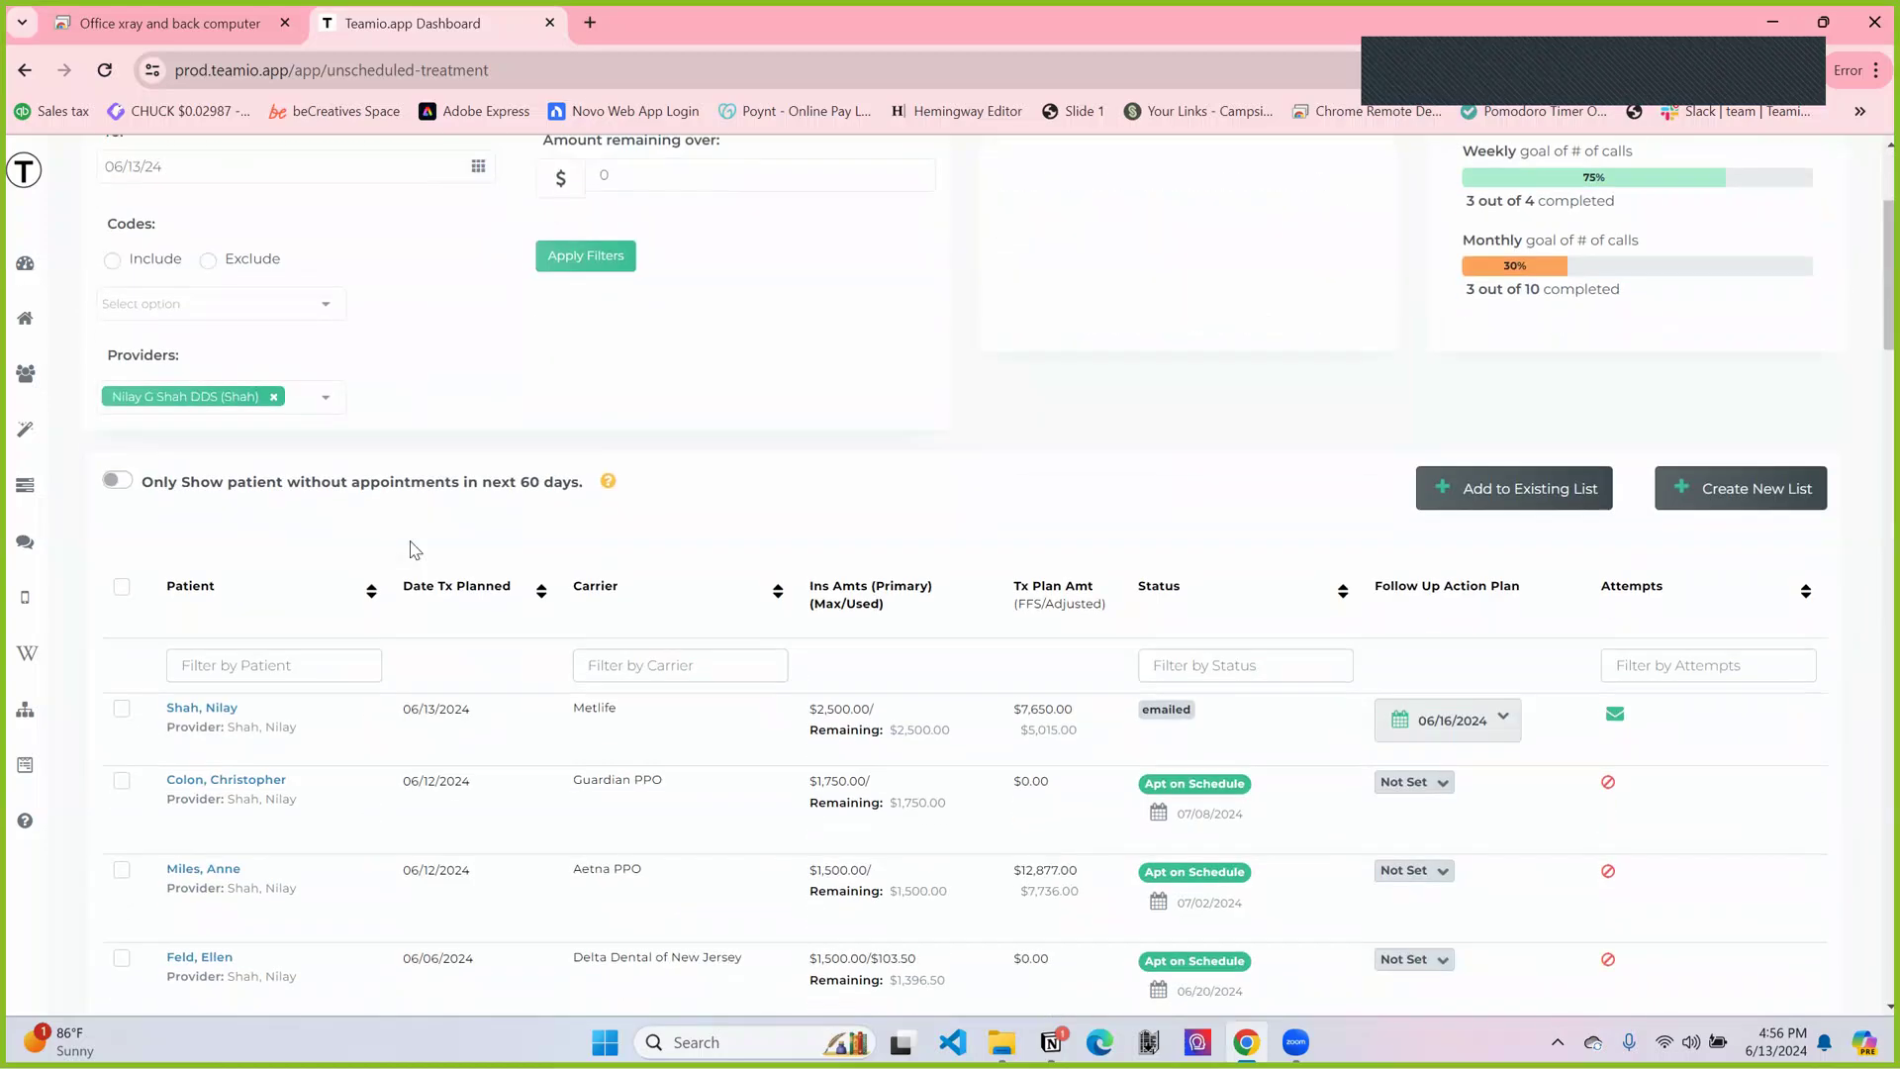
left_click(203, 708)
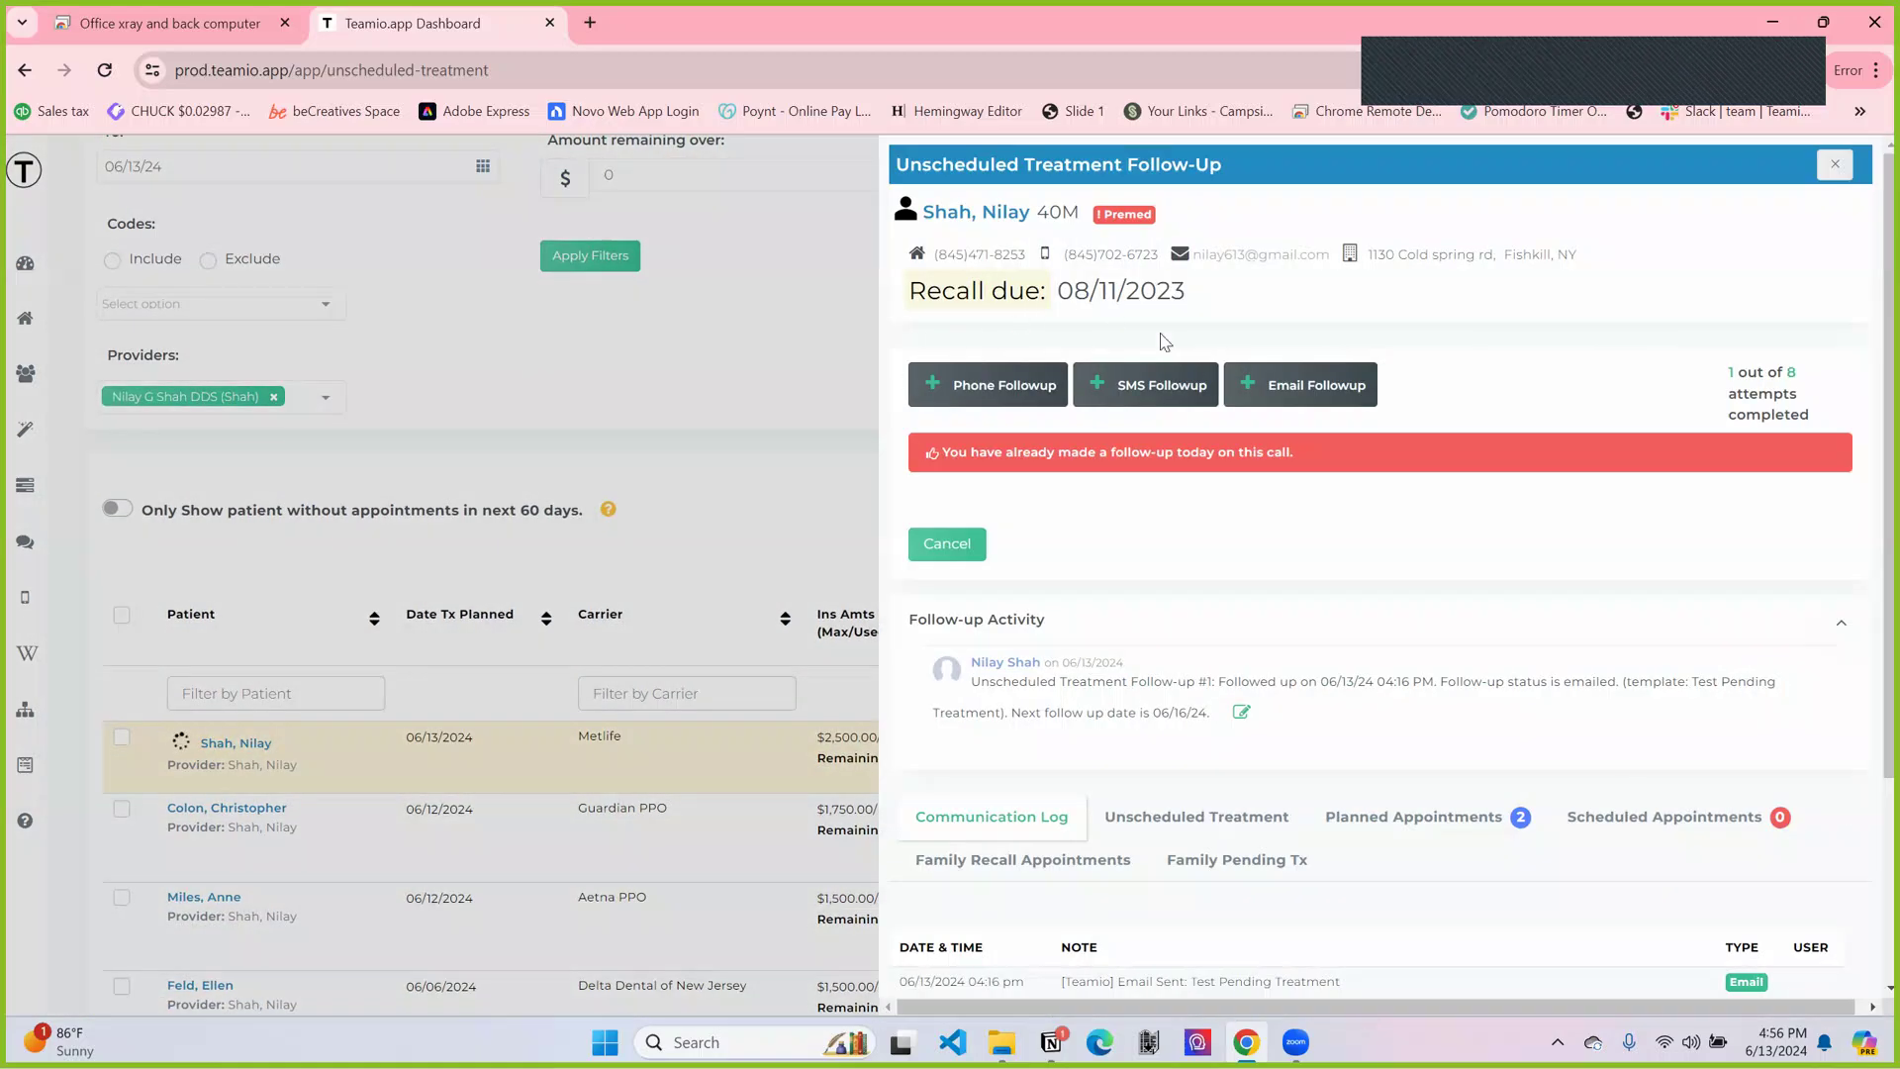
Examine the follow-up activity, the communication log and the planned appointments with their procedures, notes and scheduling status.
scroll(1288, 537, "down", 1)
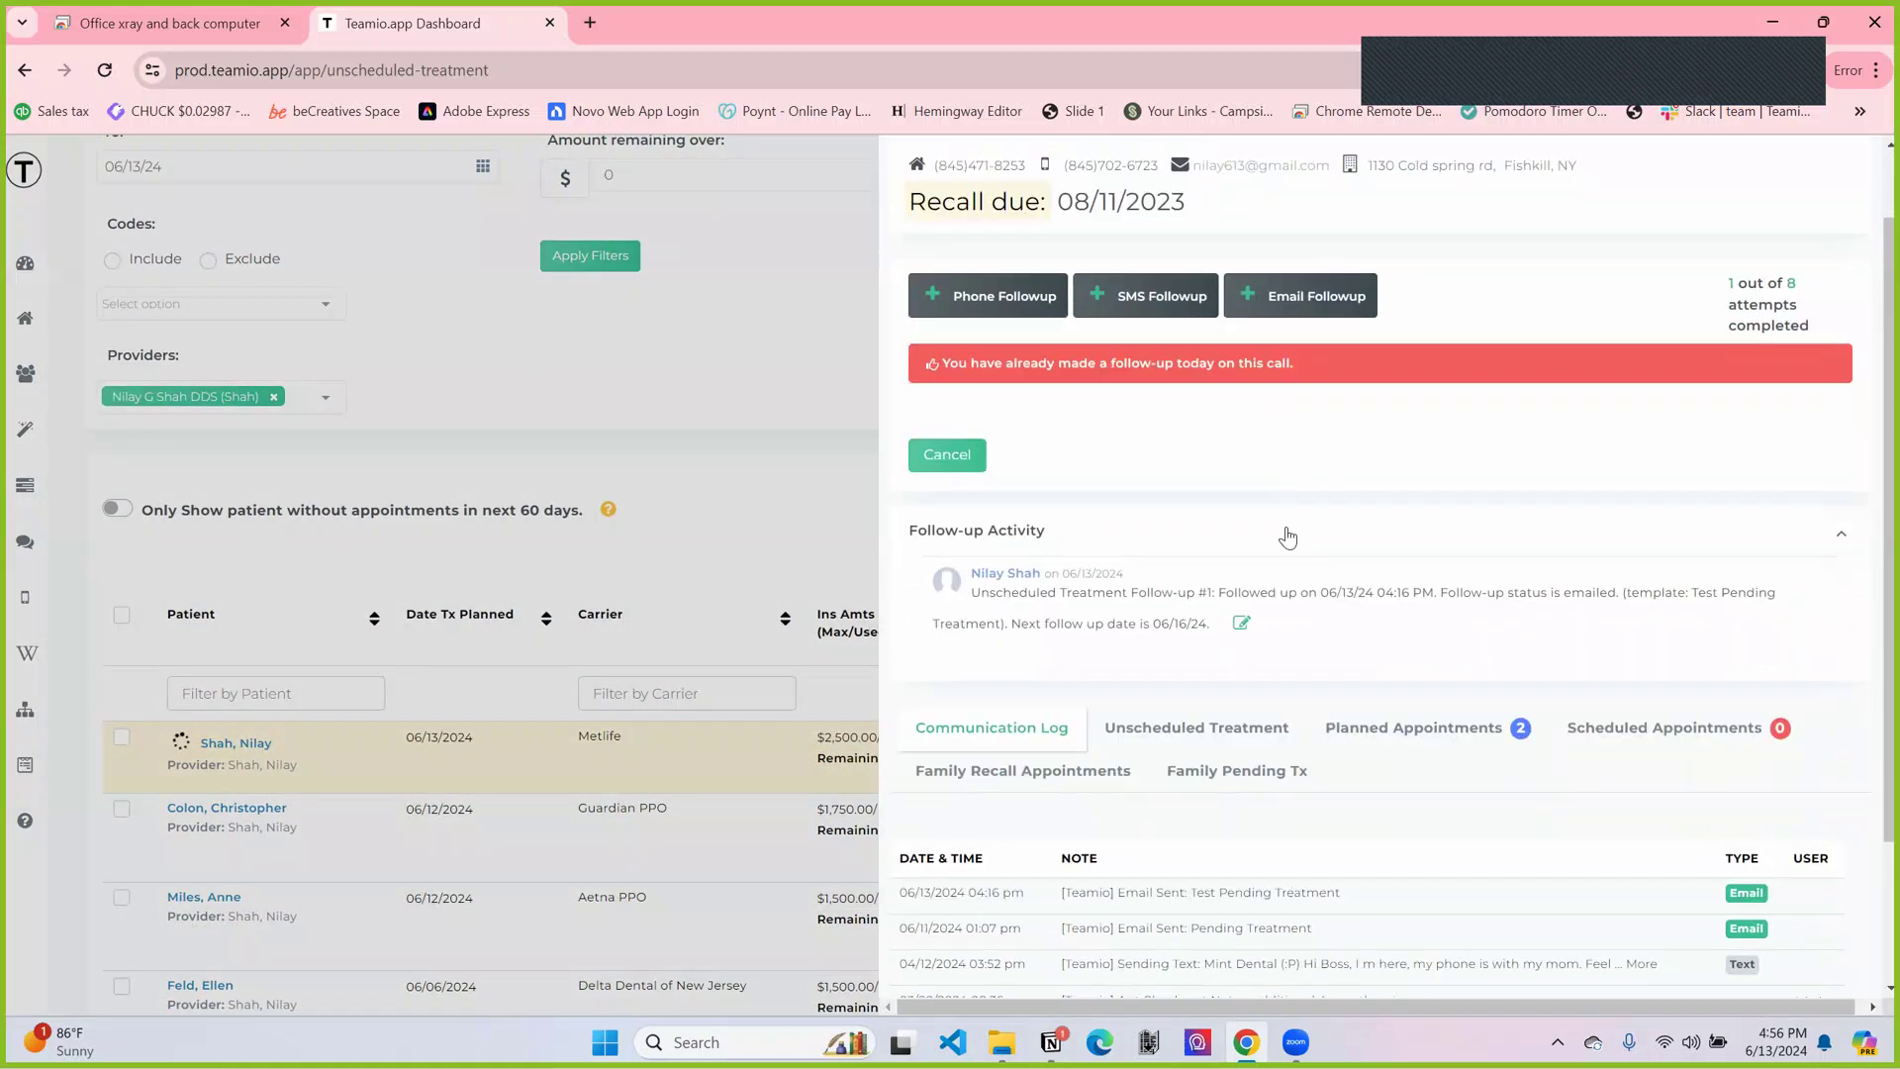
scroll(1287, 536, "up", 1)
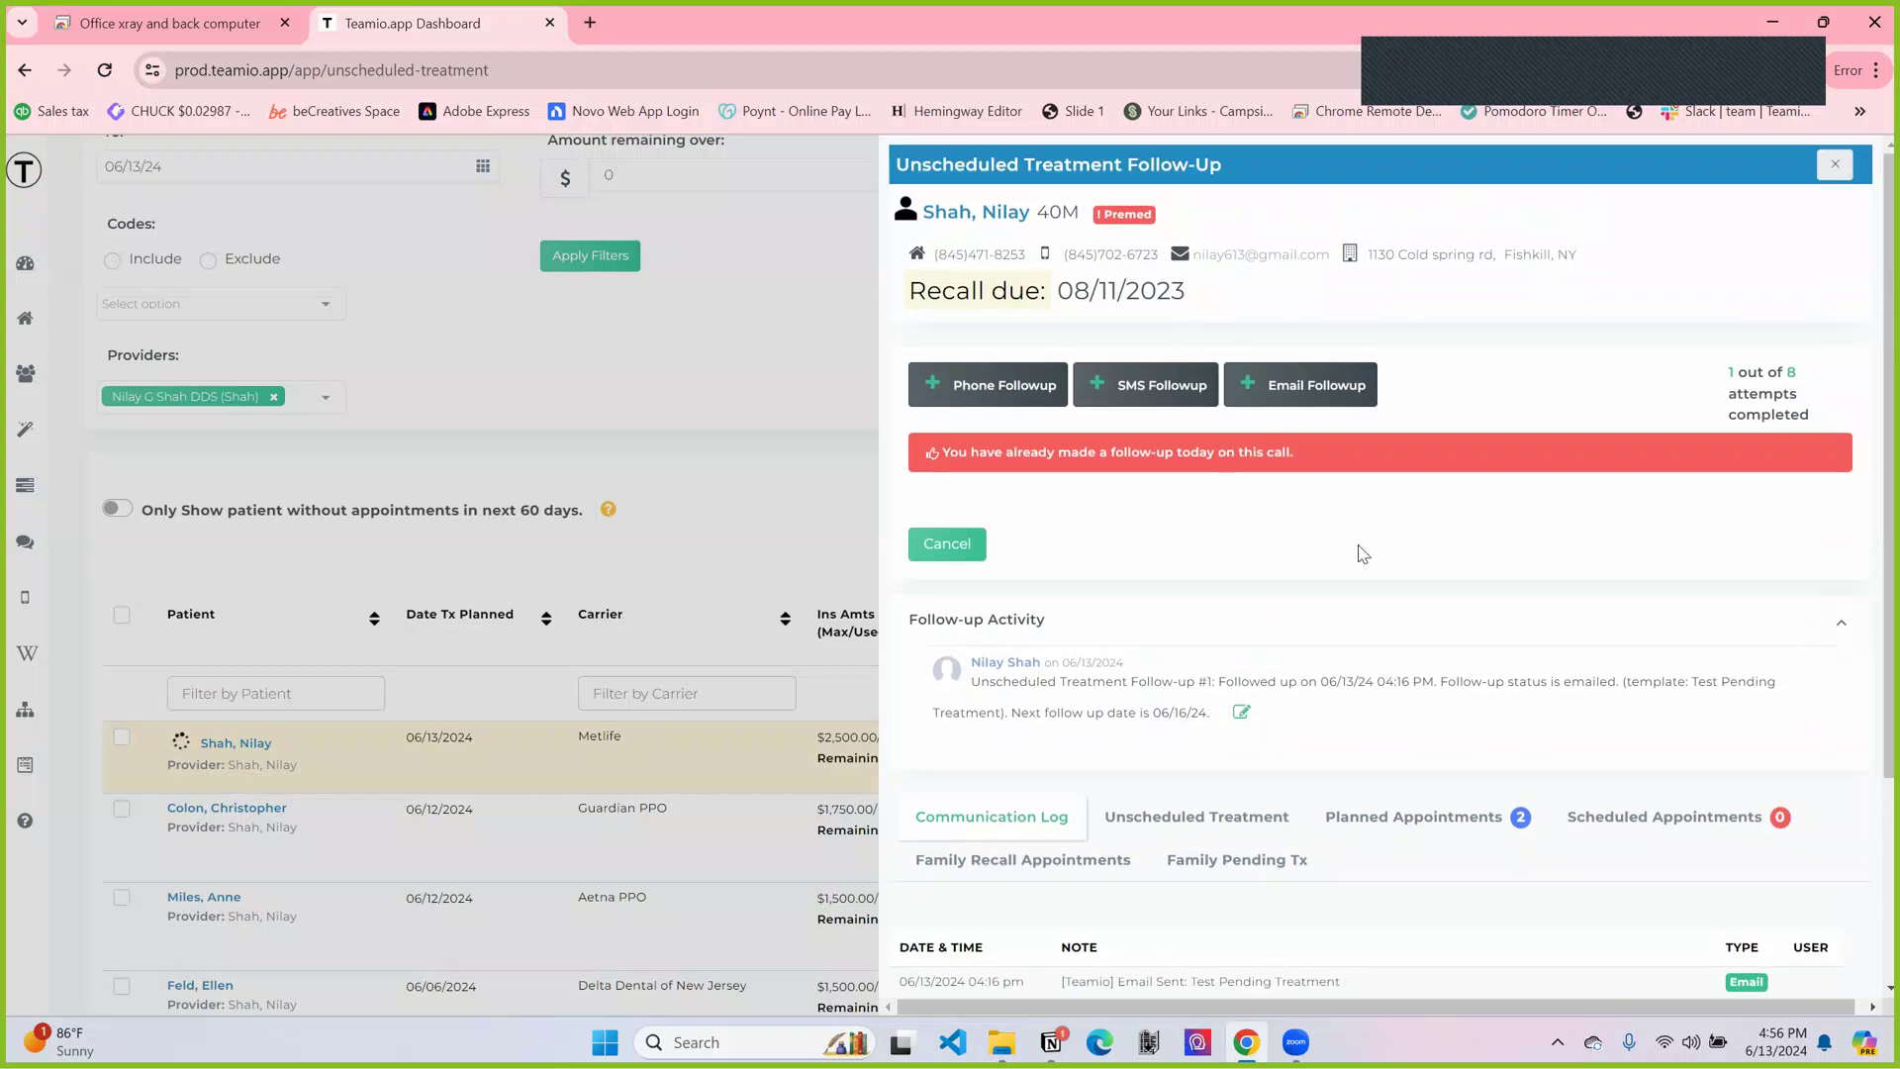
scroll(1363, 554, "down", 1)
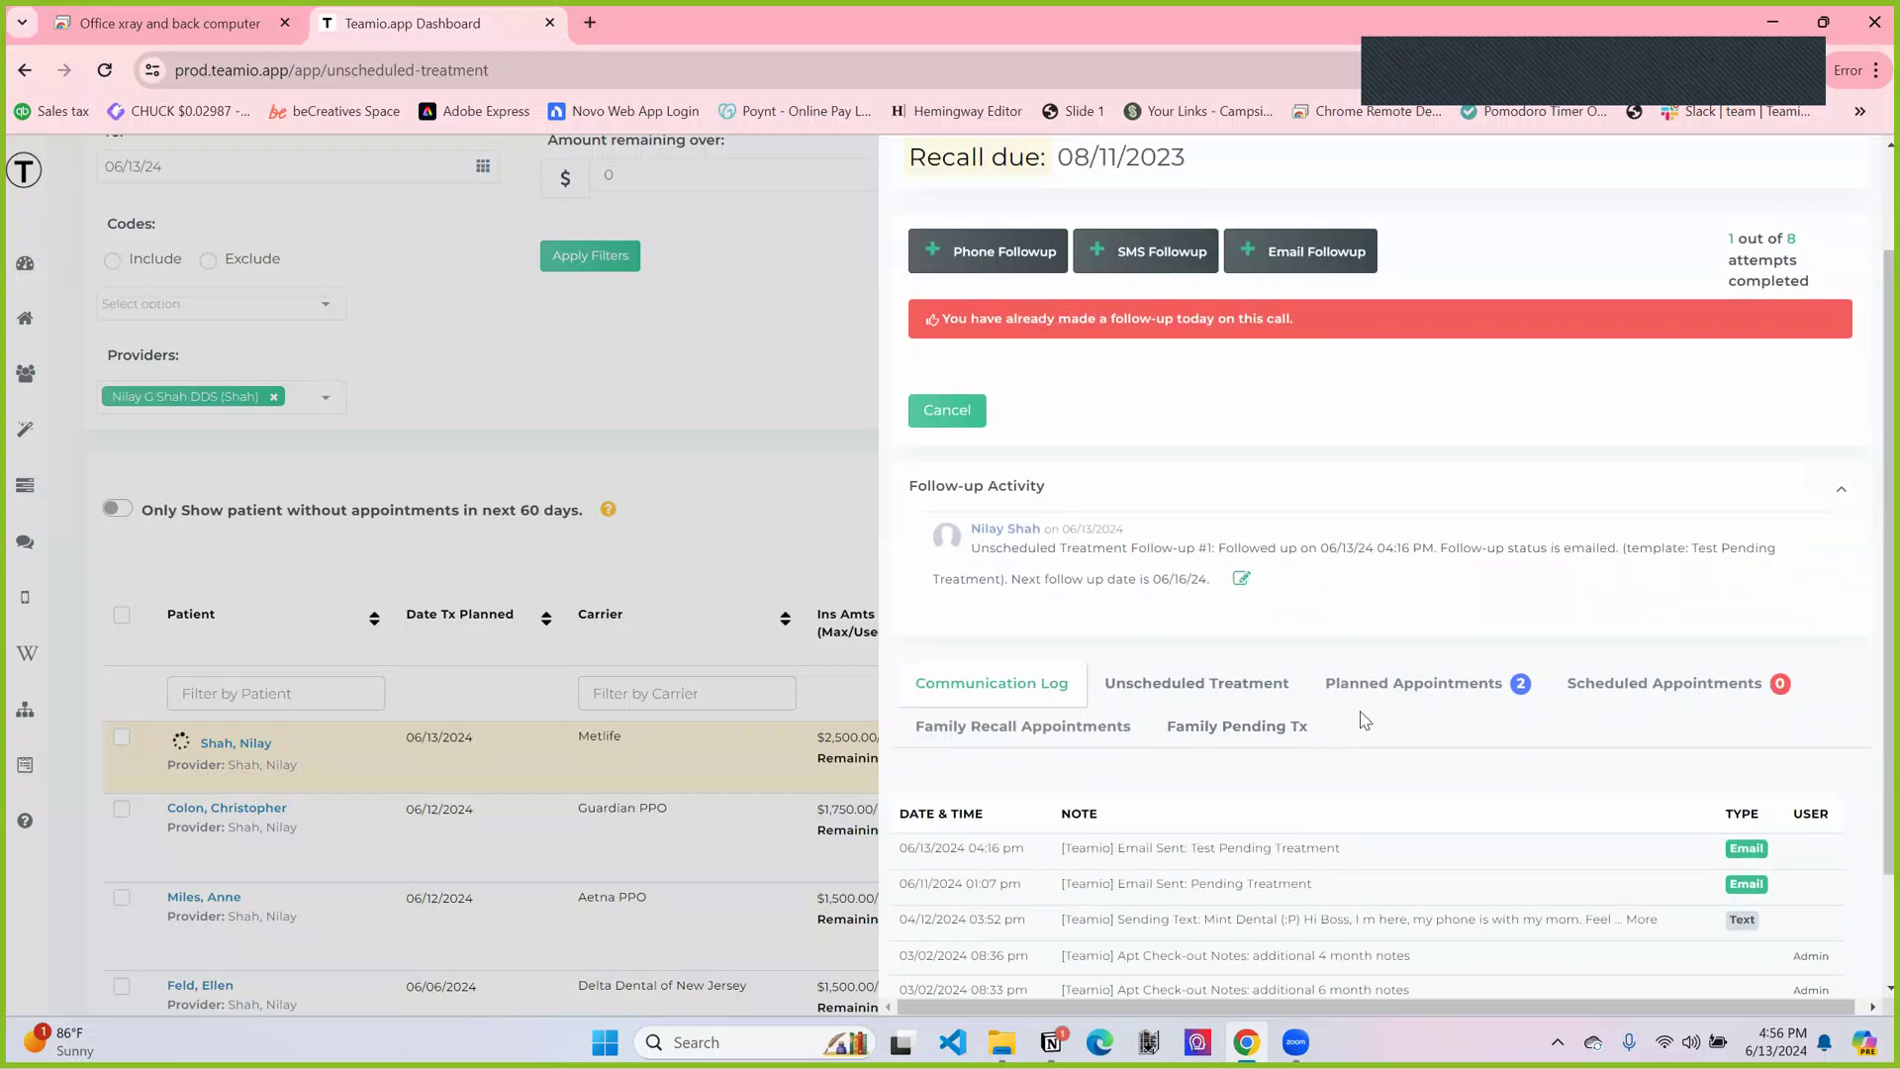
scroll(1357, 390, "up", 1)
scroll(1422, 477, "down", 1)
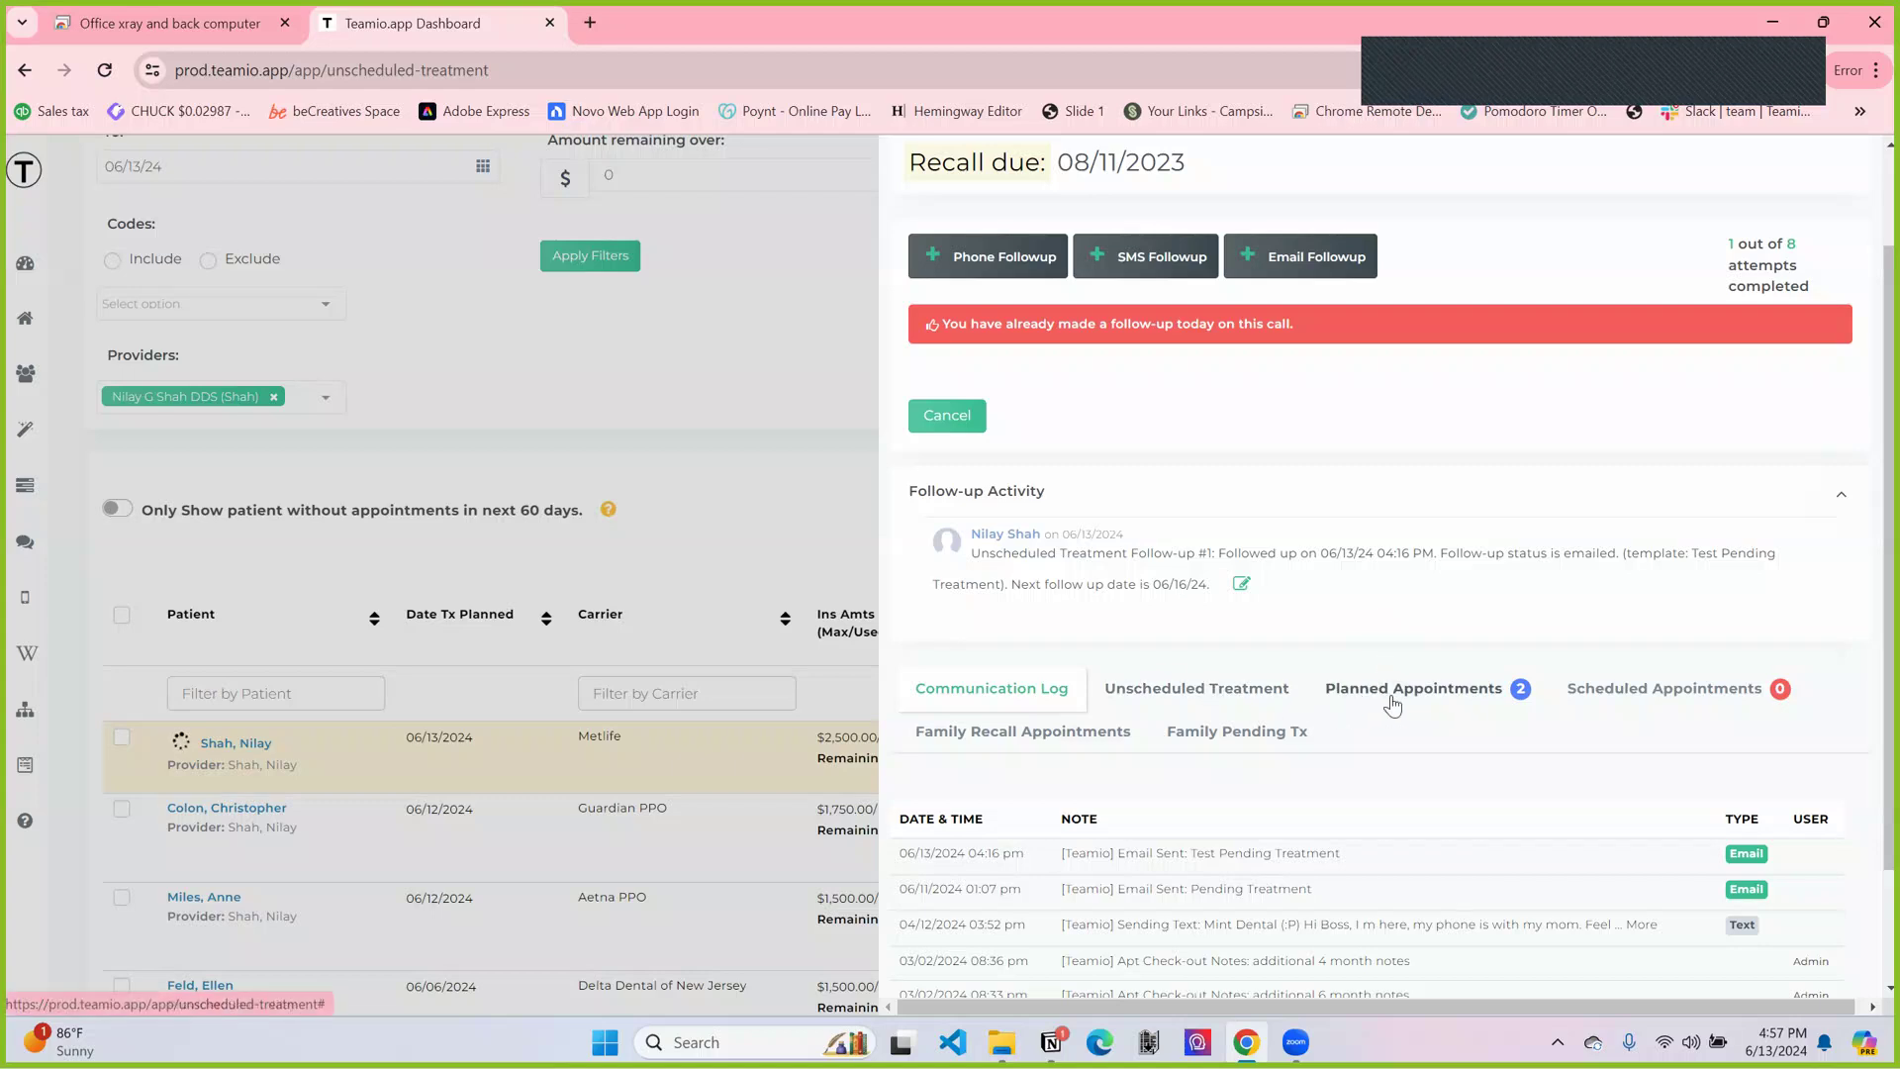
left_click(1469, 700)
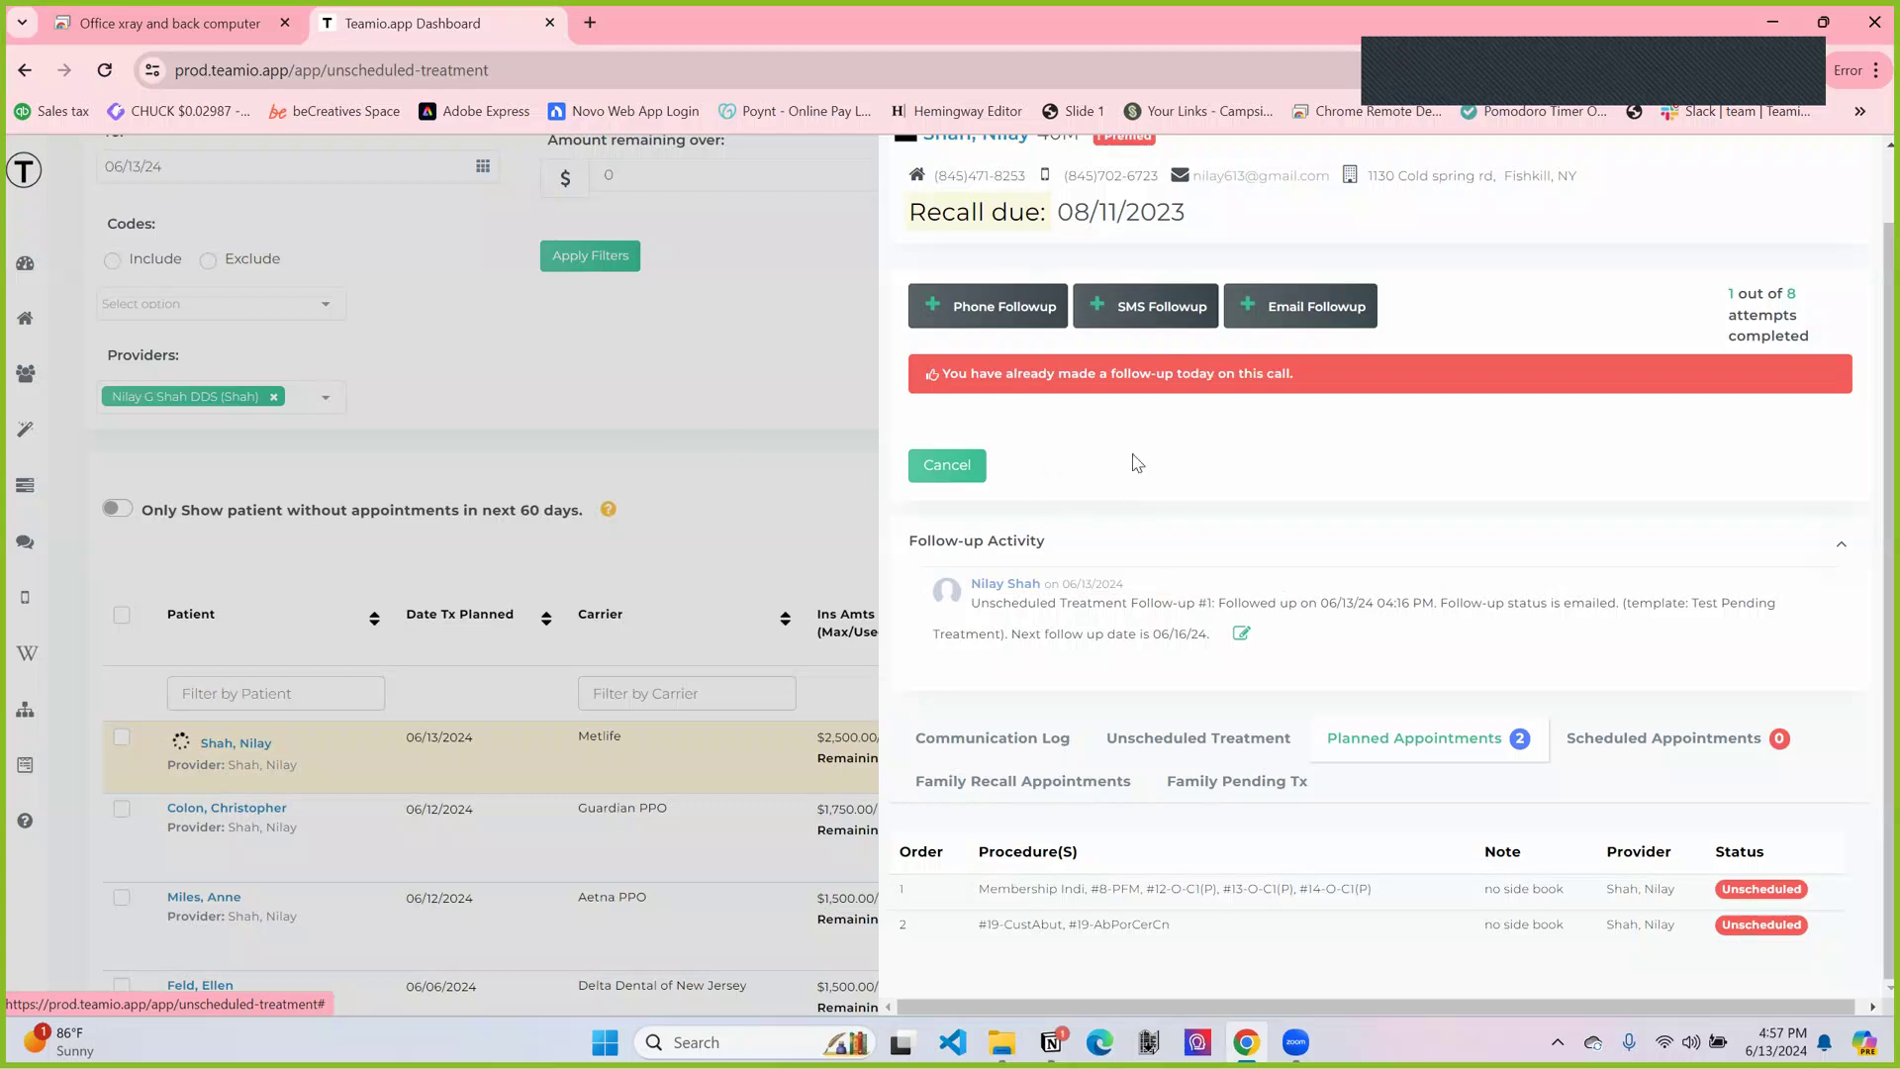
scroll(1227, 529, "up", 1)
scroll(1227, 529, "down", 1)
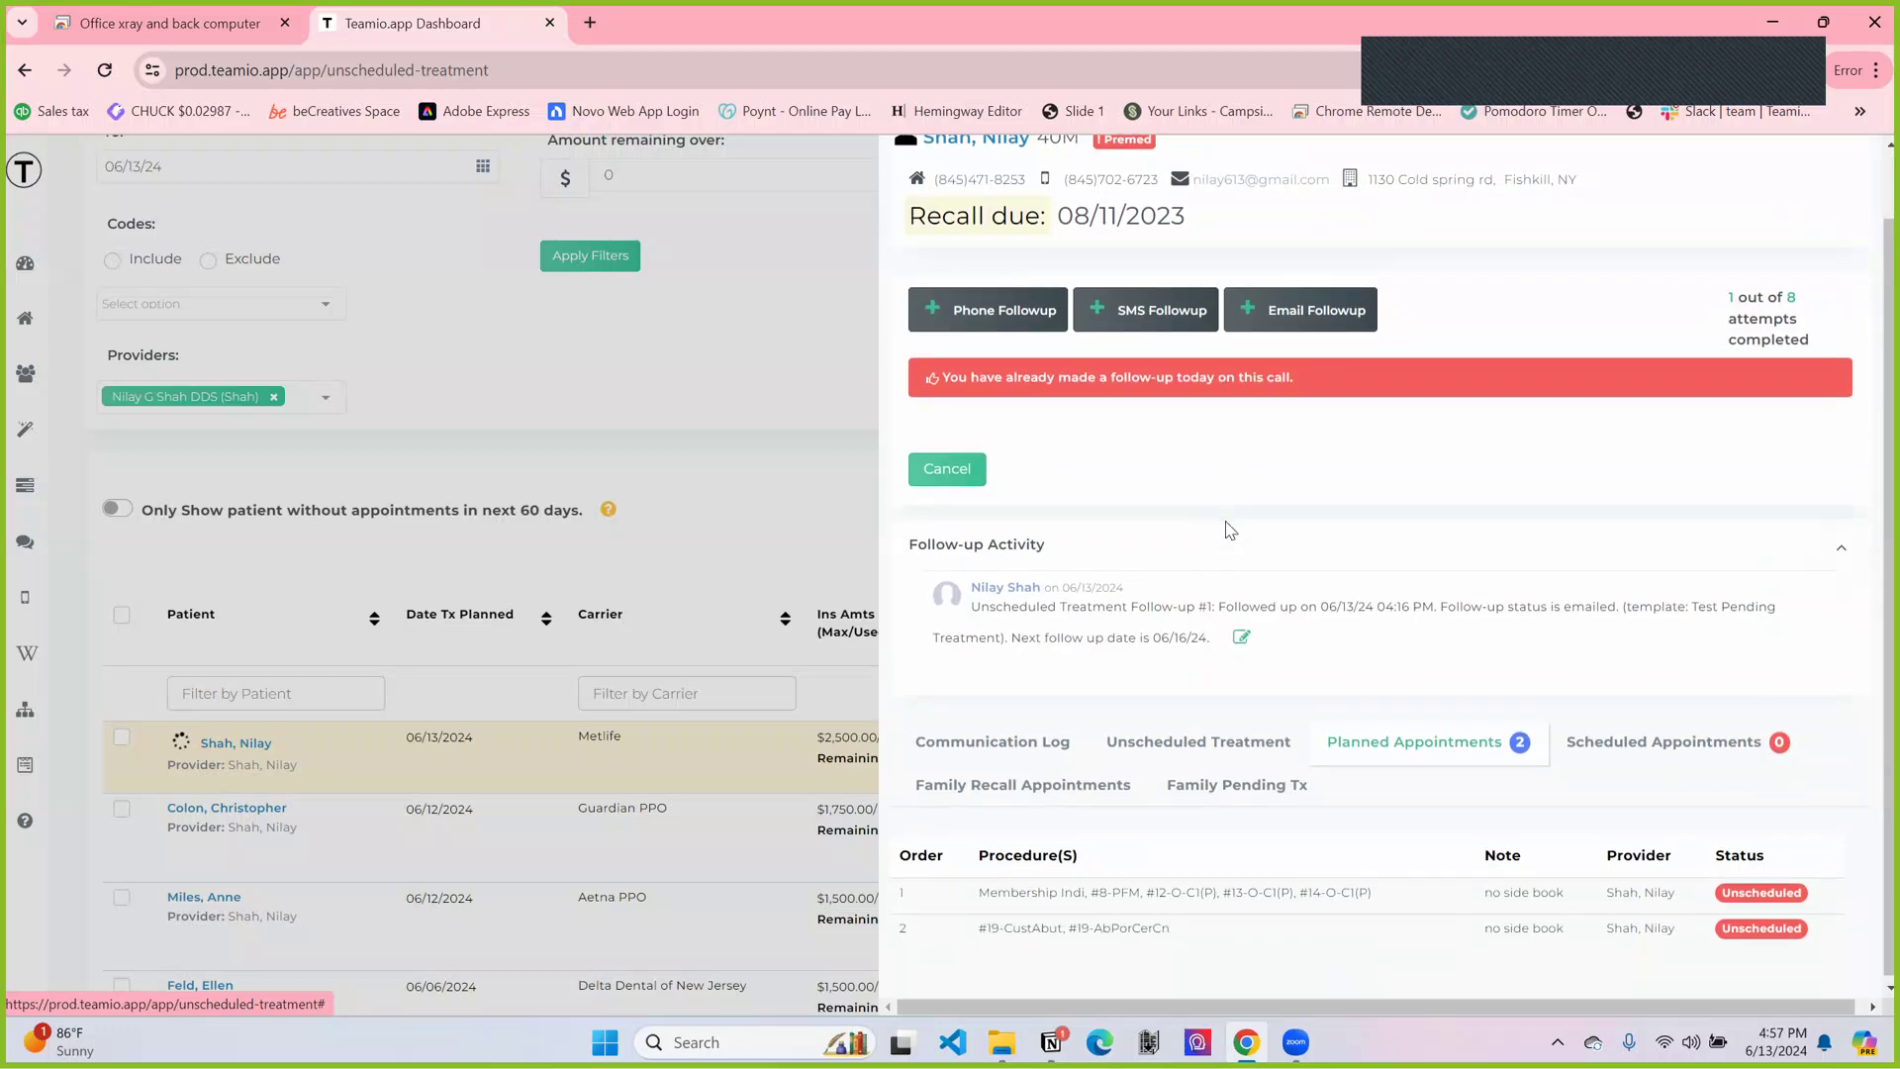
left_click(1007, 738)
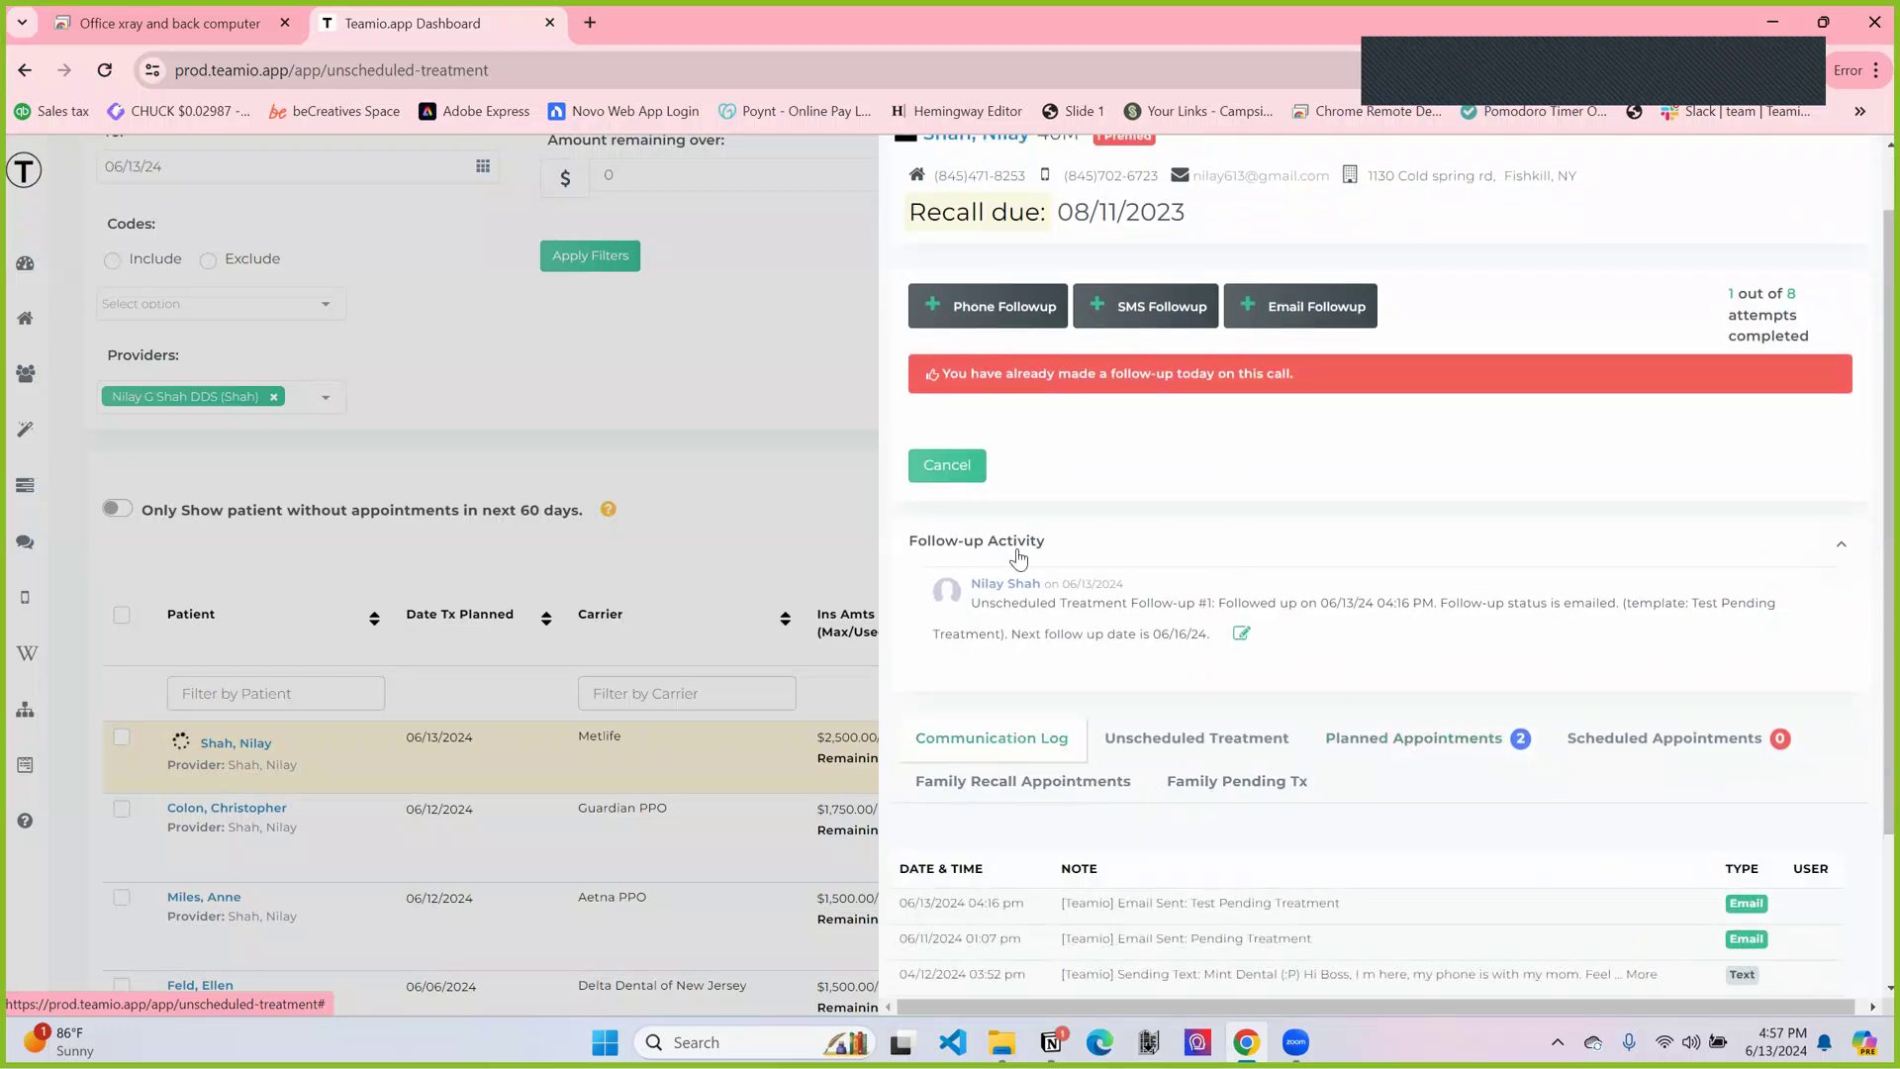
left_click(1371, 749)
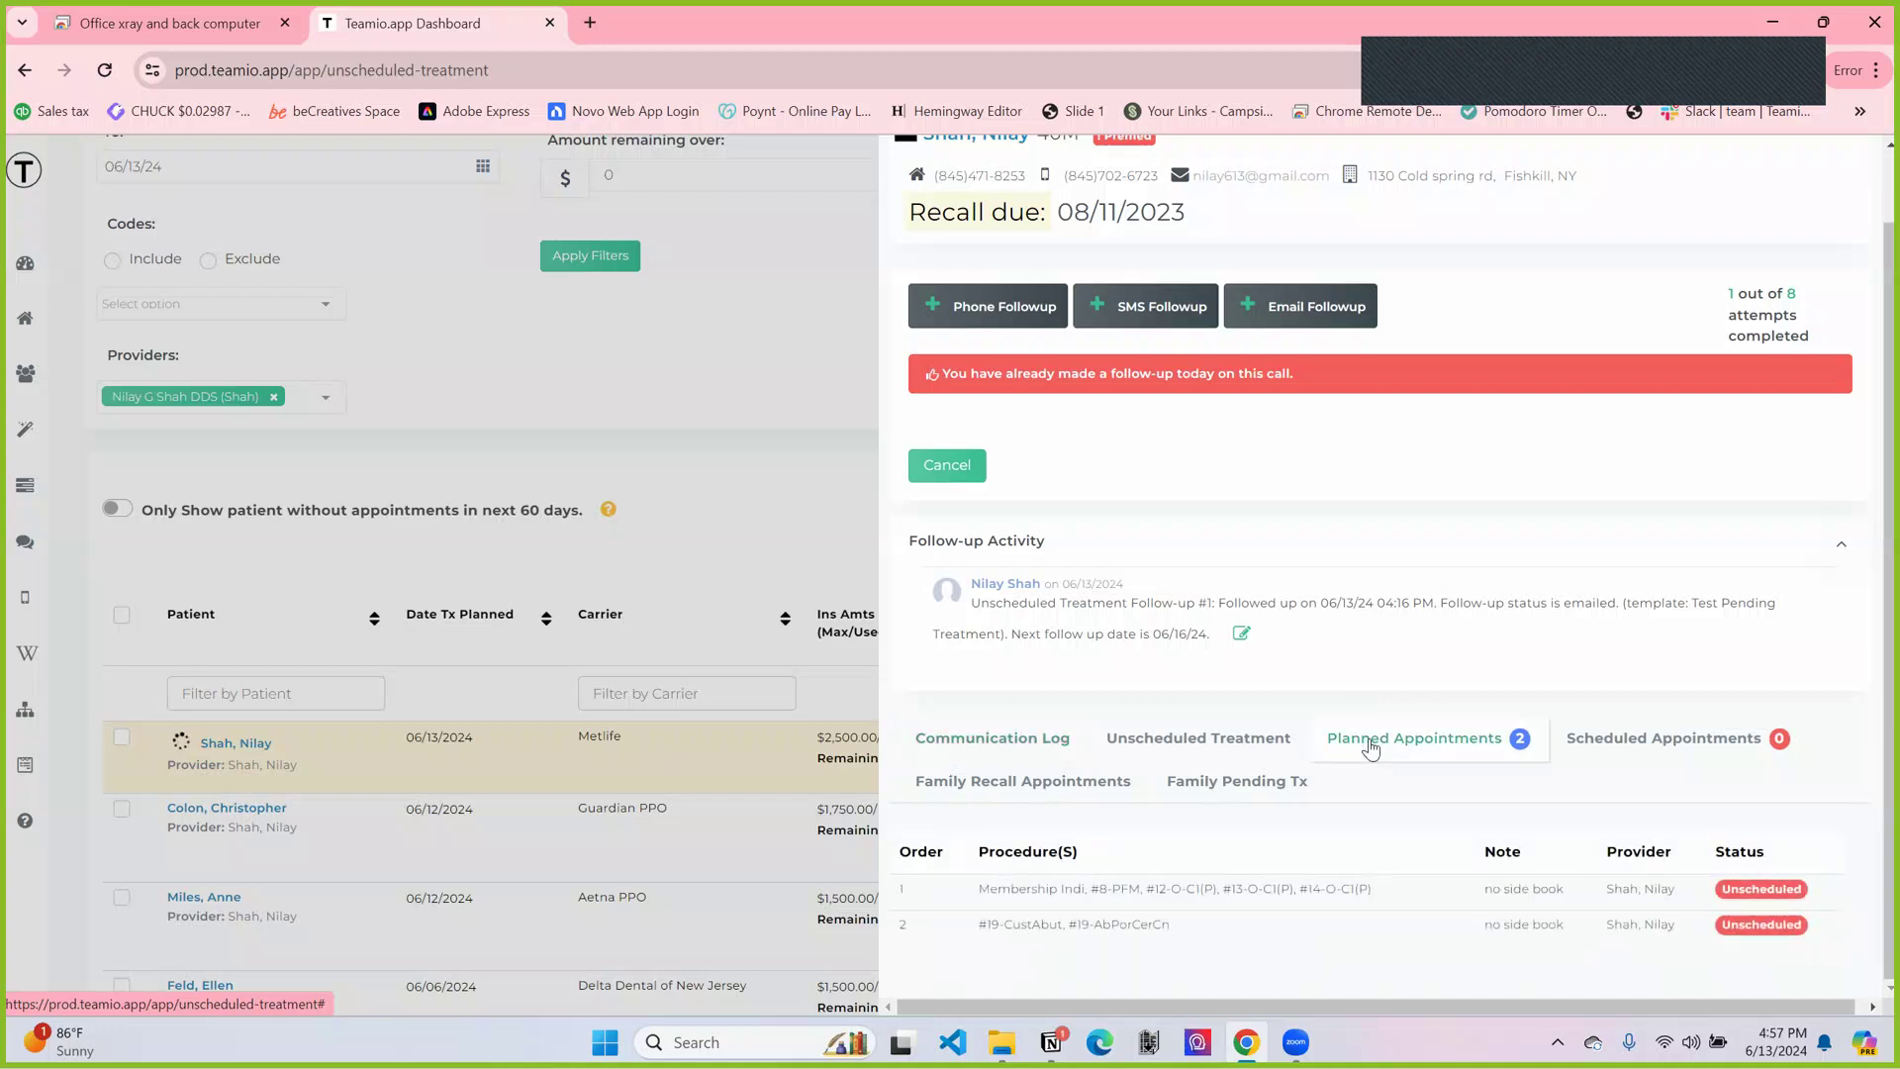